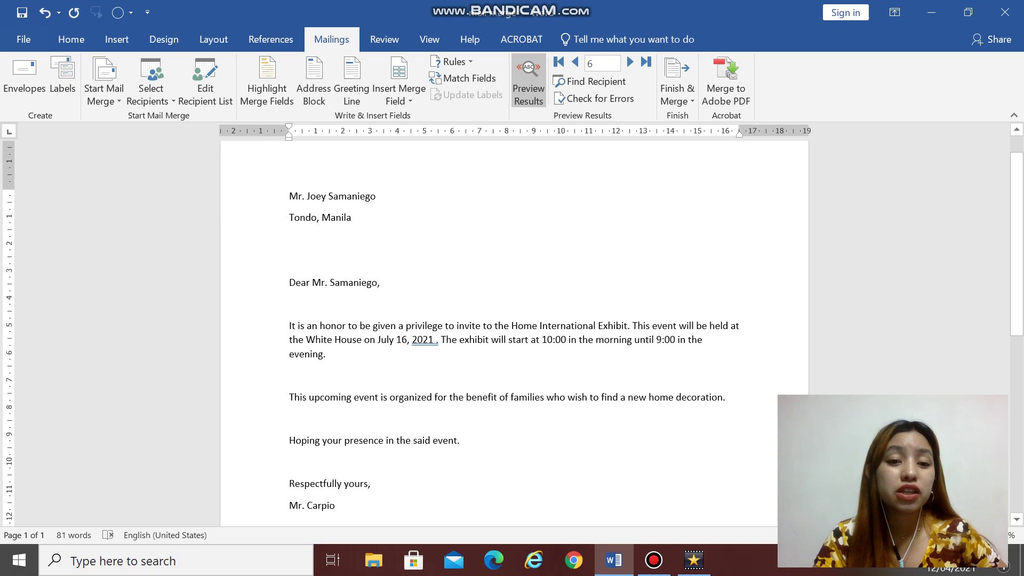
# Step: Check the merged name and address fields and page the preview to the sixth recipient
pyautogui.click(353, 196)
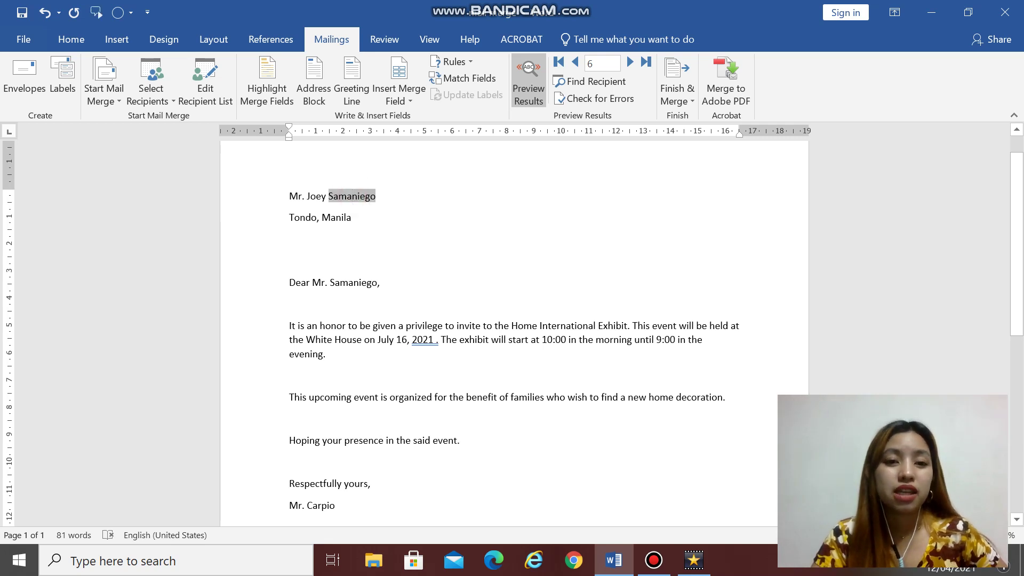
pyautogui.moveTo(289, 197); pyautogui.dragTo(356, 224)
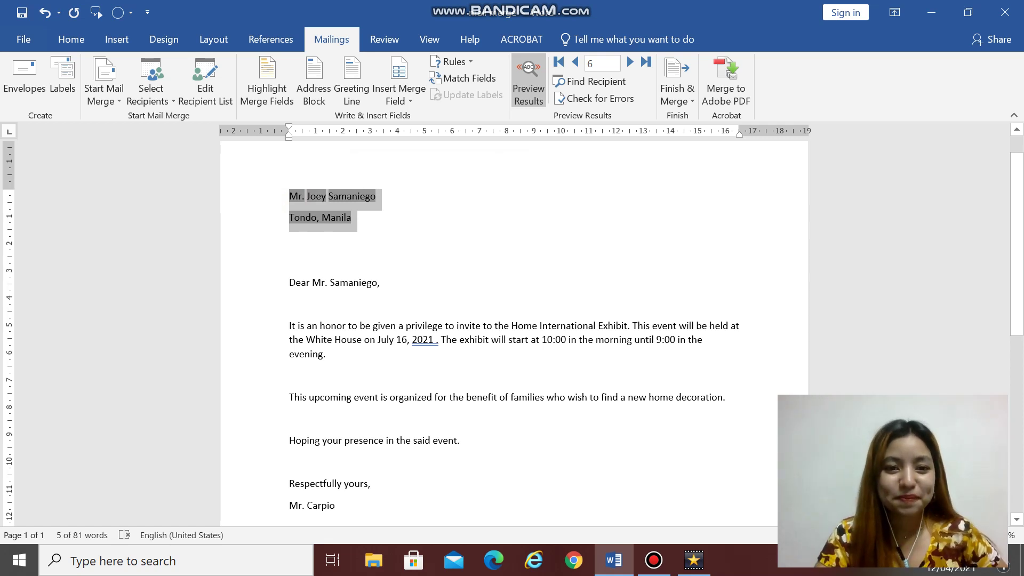
pyautogui.click(320, 217)
pyautogui.click(352, 196)
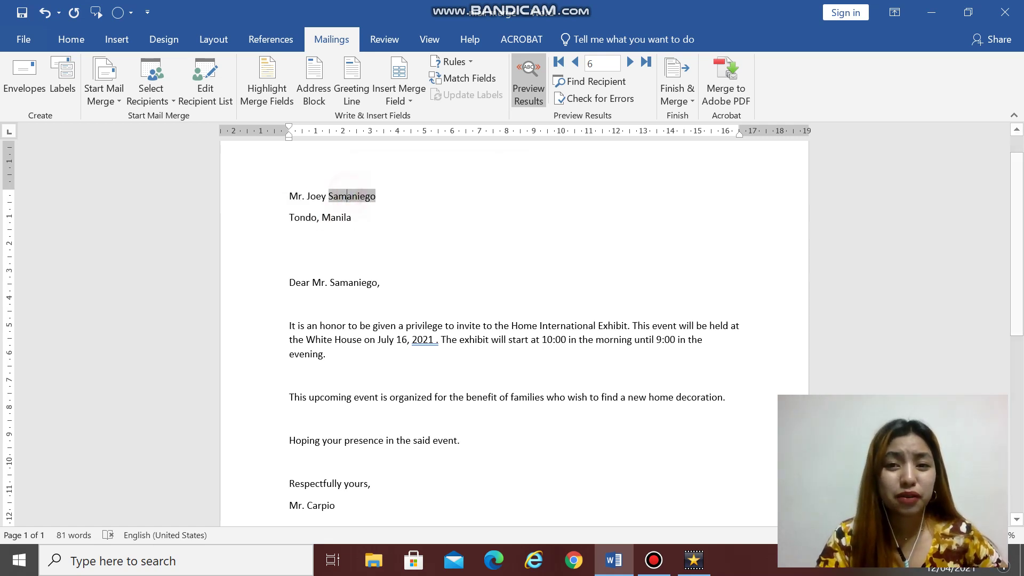
pyautogui.click(575, 62)
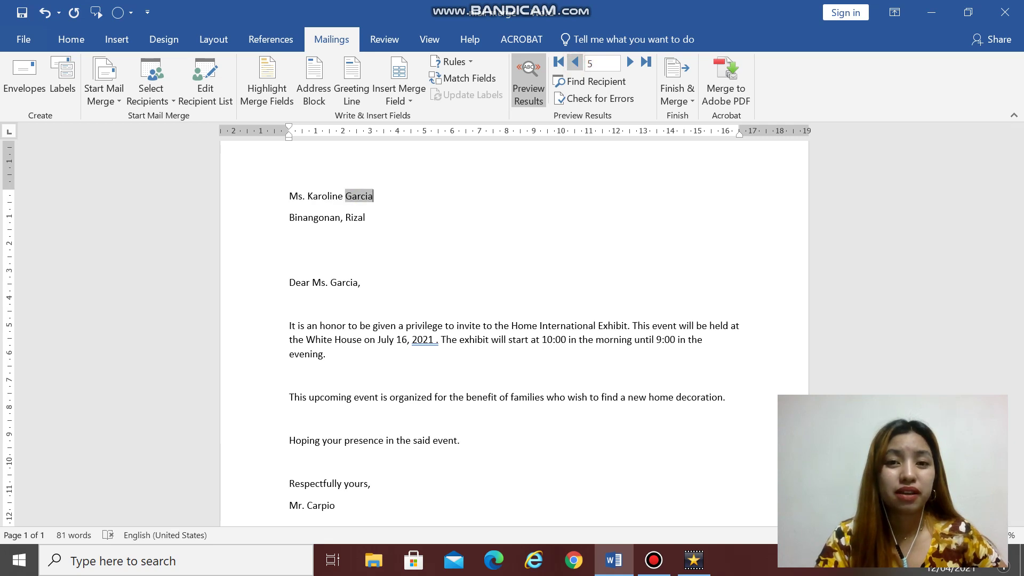
pyautogui.click(575, 62)
pyautogui.click(631, 62)
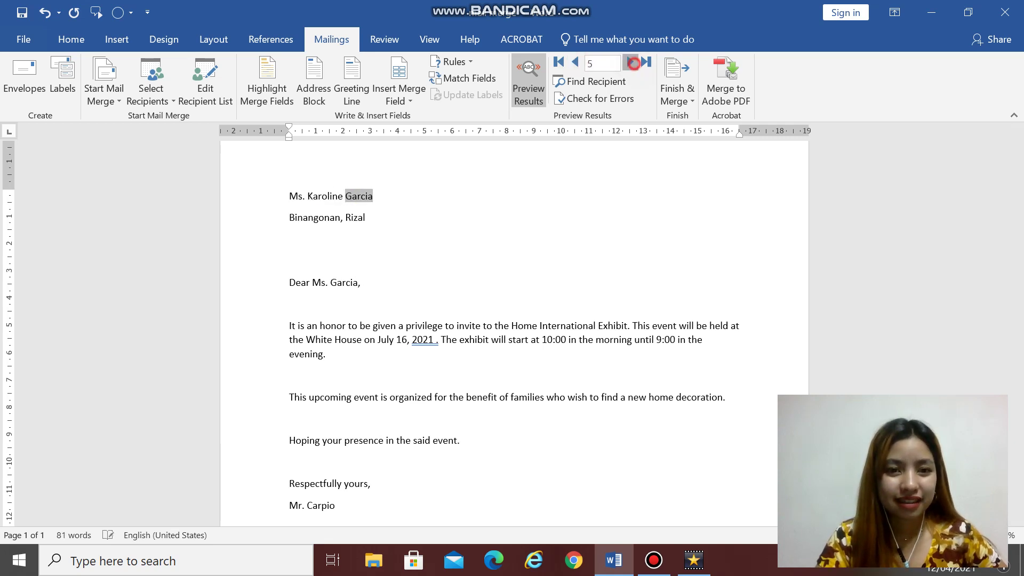
pyautogui.click(633, 62)
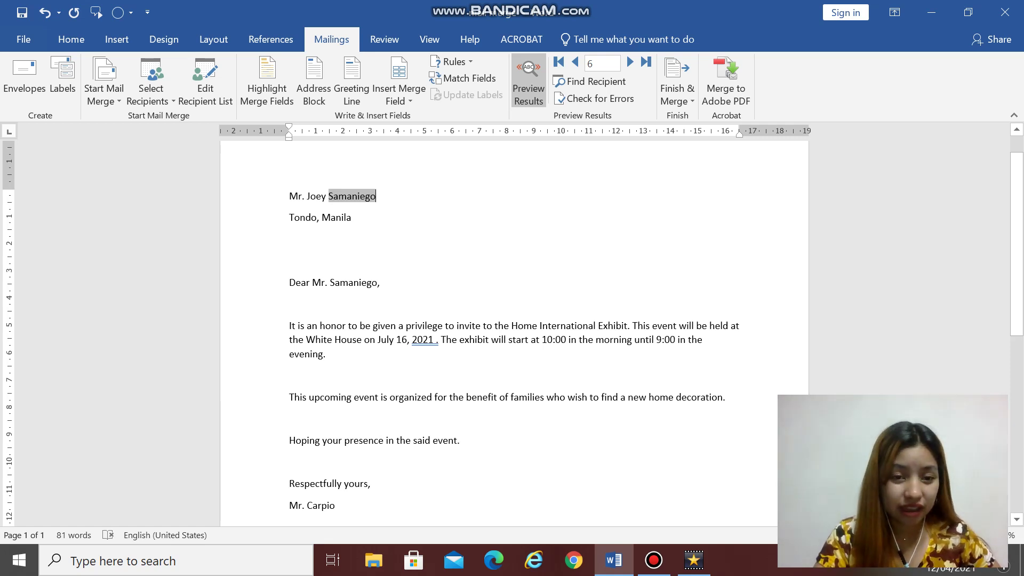
# Step: Select and deselect the address lines, ending at the end of the recipient name line
pyautogui.click(522, 342)
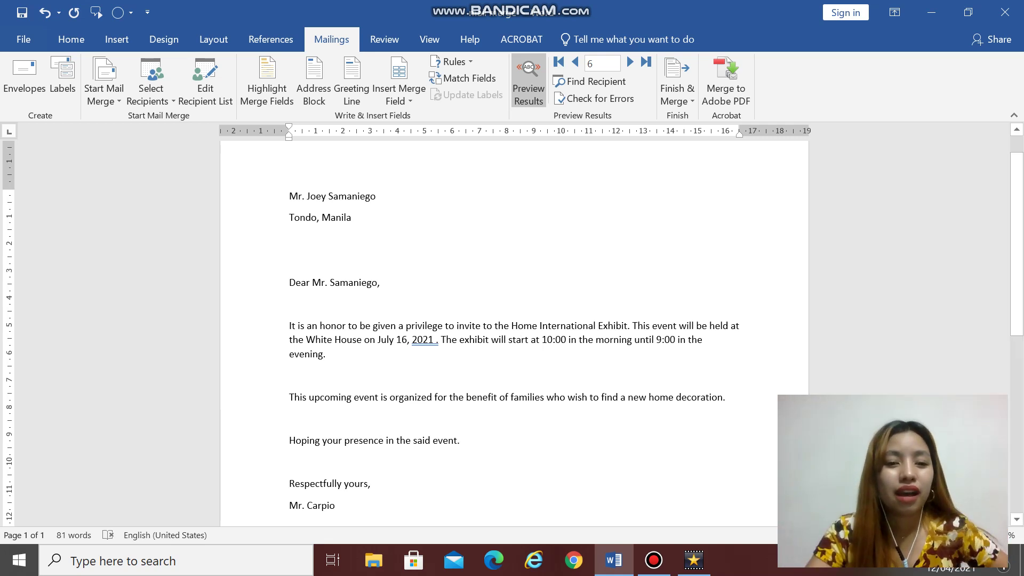
pyautogui.moveTo(290, 196); pyautogui.dragTo(353, 218)
pyautogui.click(412, 344)
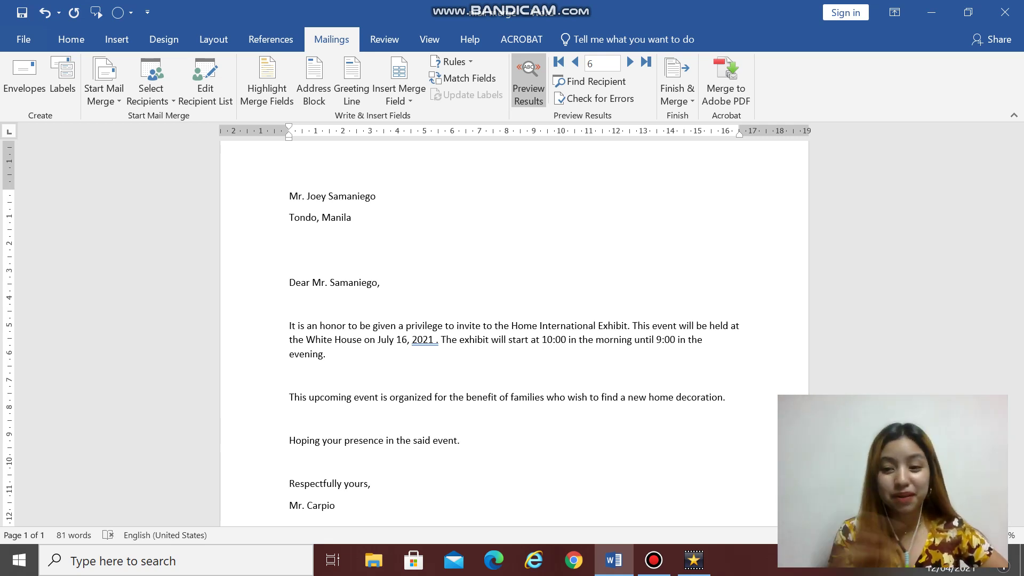
pyautogui.click(389, 201)
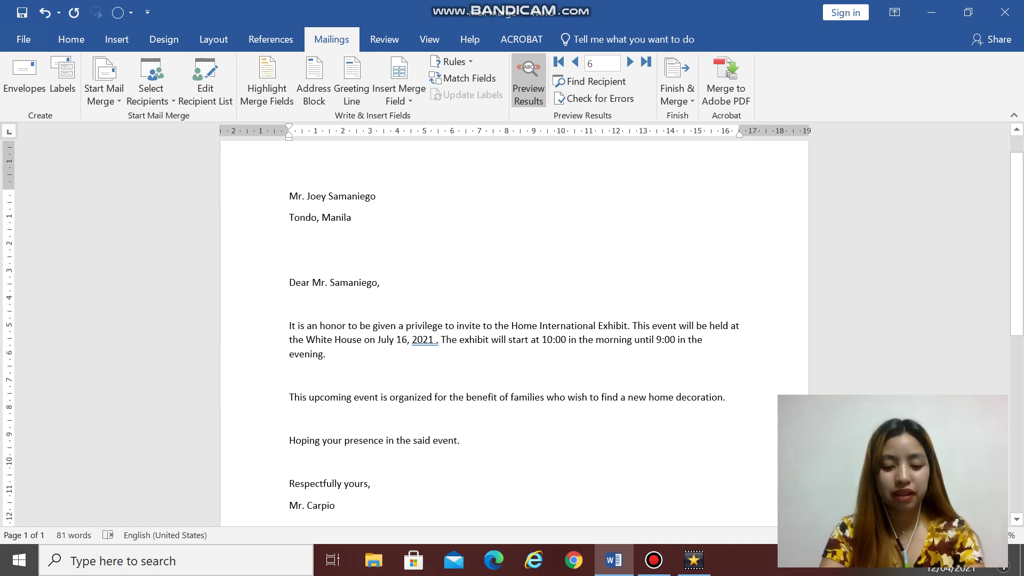
# Step: Create a new document and paste the letter body, through the signature, into it
pyautogui.hotkey('ctrl', 'n')
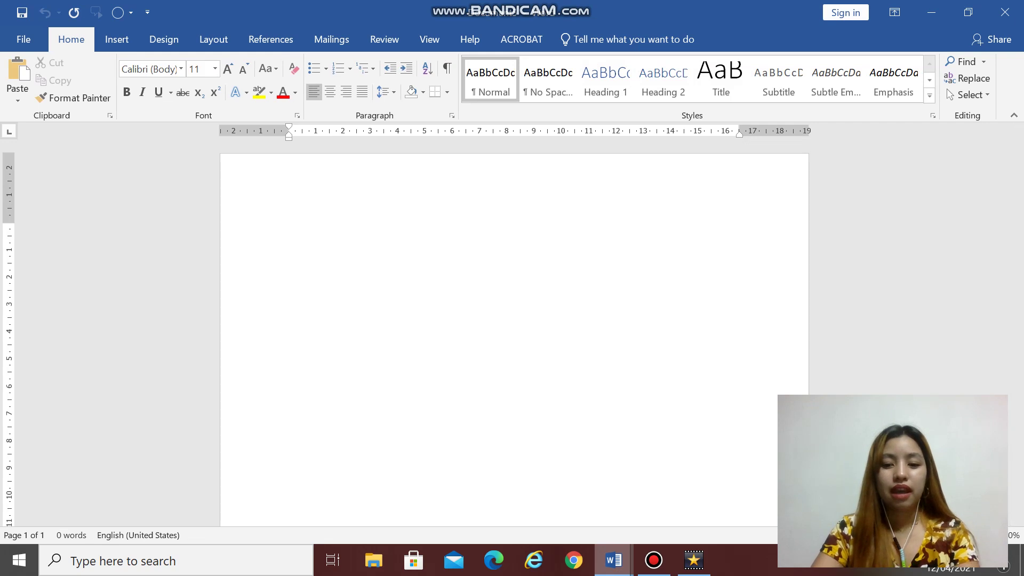
pyautogui.moveTo(613, 560)
pyautogui.click(526, 485)
pyautogui.scroll(-2, 512, 299)
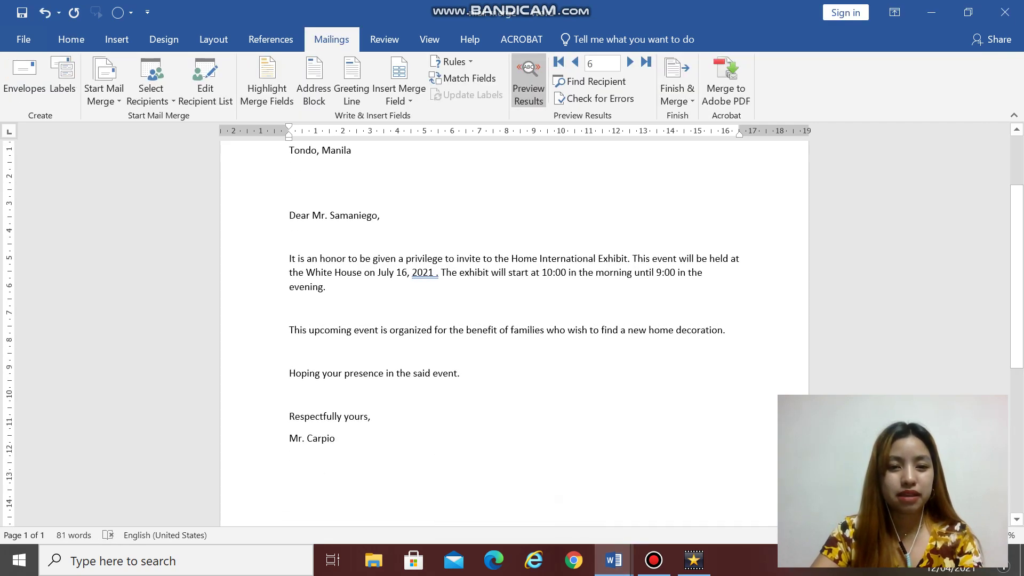
pyautogui.moveTo(289, 259); pyautogui.dragTo(336, 443)
pyautogui.hotkey('ctrl', 'c')
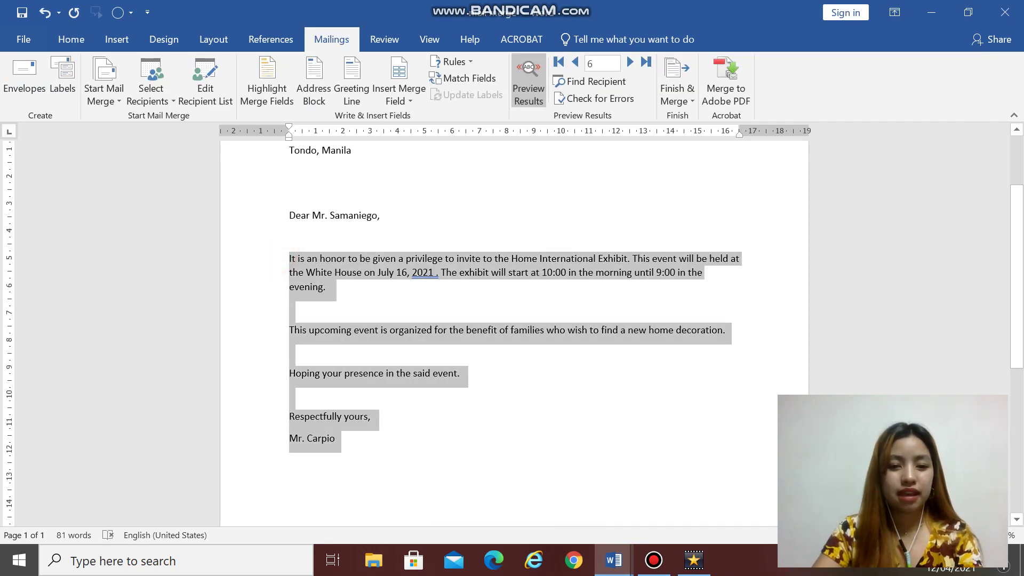
pyautogui.click(614, 560)
pyautogui.click(688, 534)
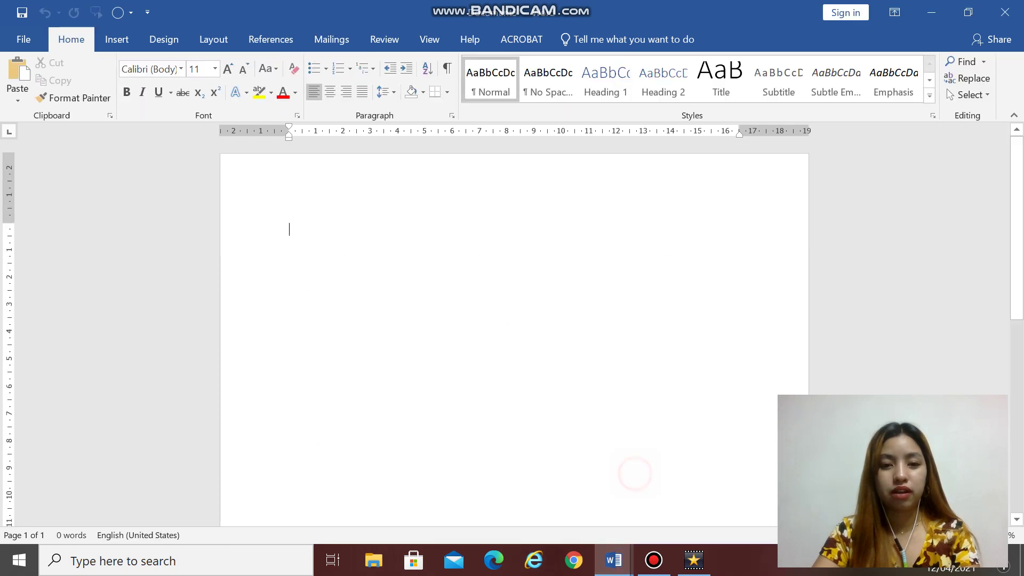
pyautogui.hotkey('ctrl', 'v')
# Step: Add blank lines above the pasted body to make room for the address
pyautogui.click(283, 231)
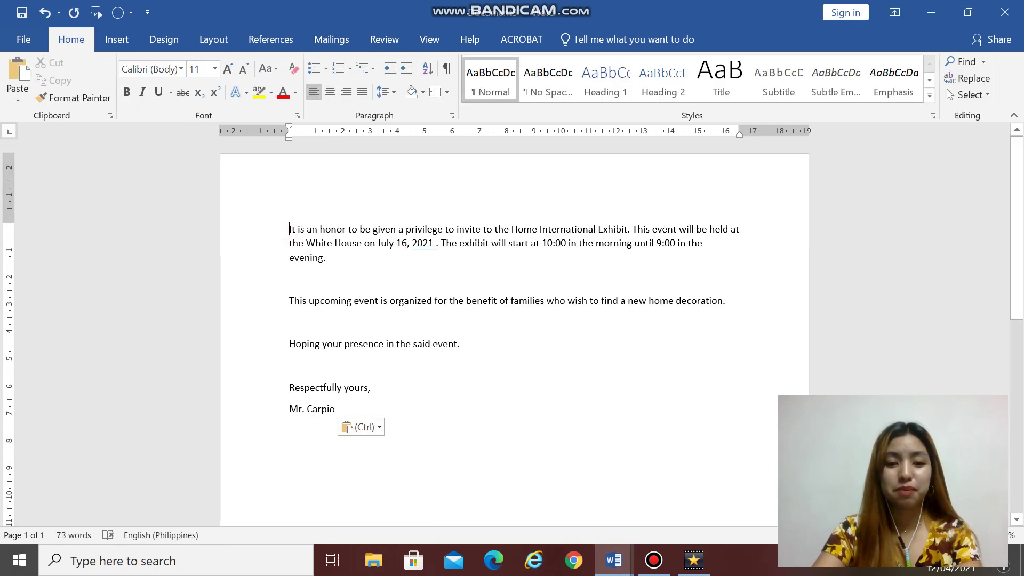
pyautogui.press('Return')
pyautogui.press('Return')
pyautogui.press('Return')
pyautogui.press('Return')
pyautogui.click(308, 201)
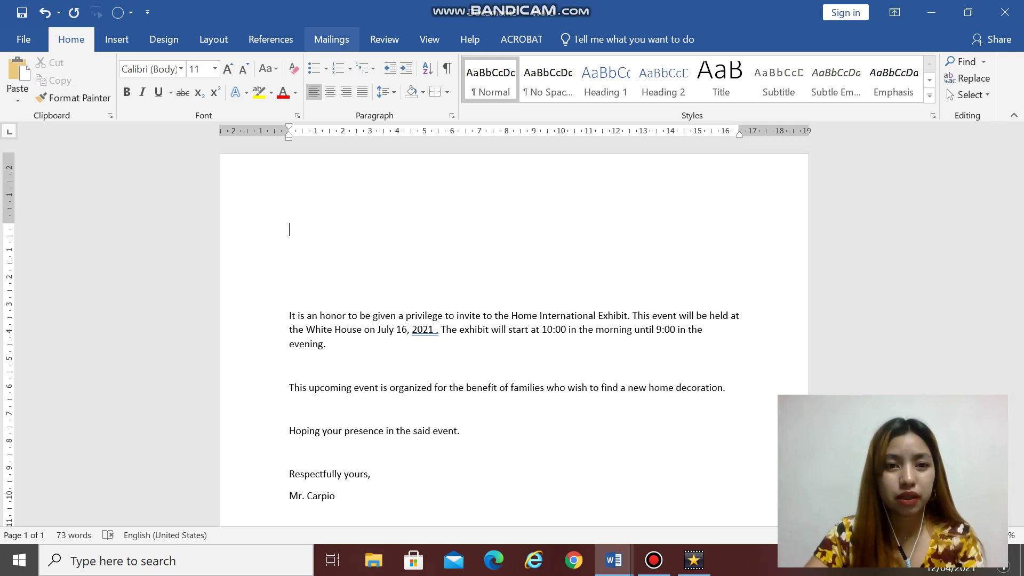
# Step: Choose Mailings > Select Recipients > Type a New List to open the New Address List table
pyautogui.click(331, 39)
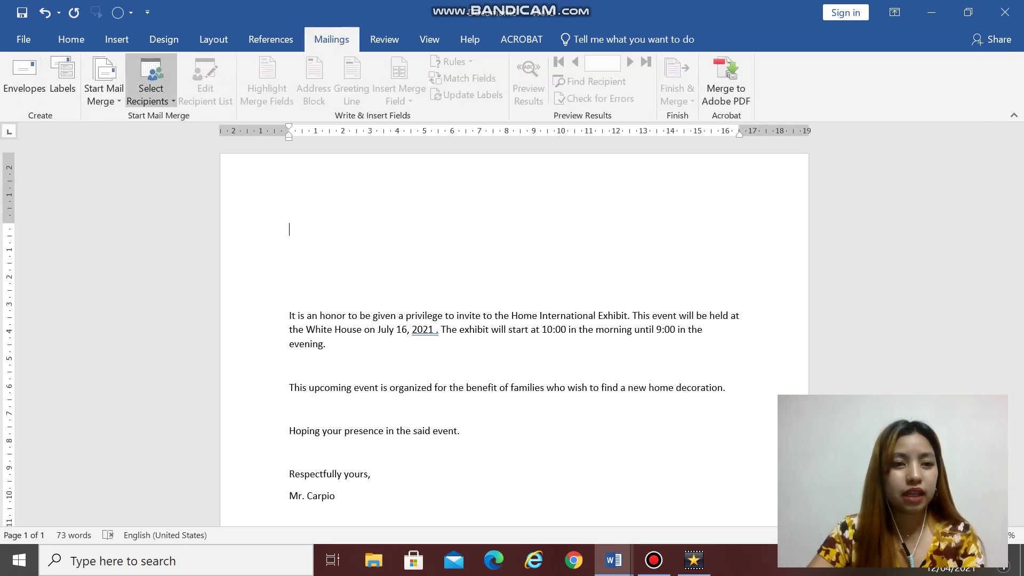
pyautogui.click(151, 88)
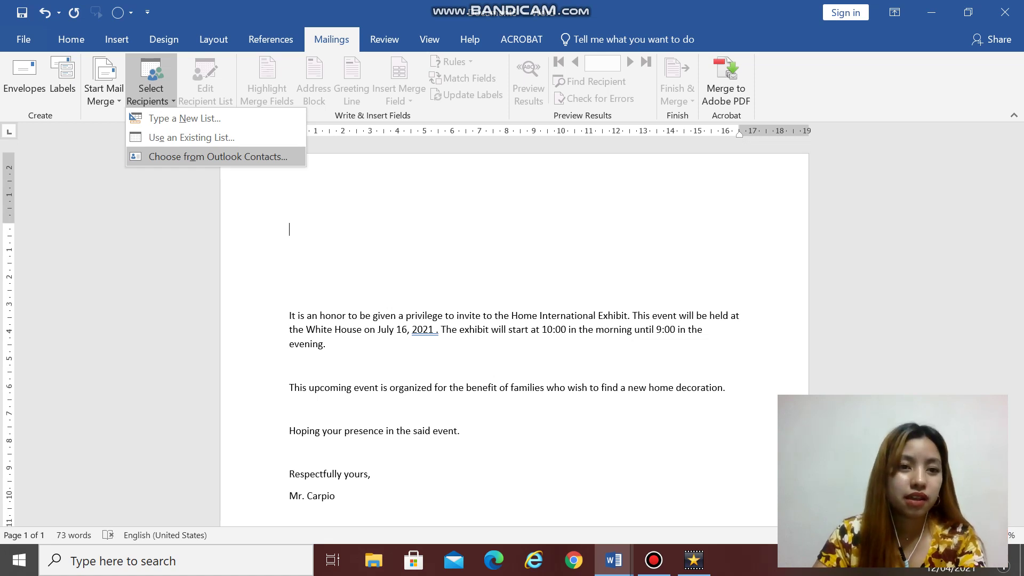
pyautogui.click(201, 119)
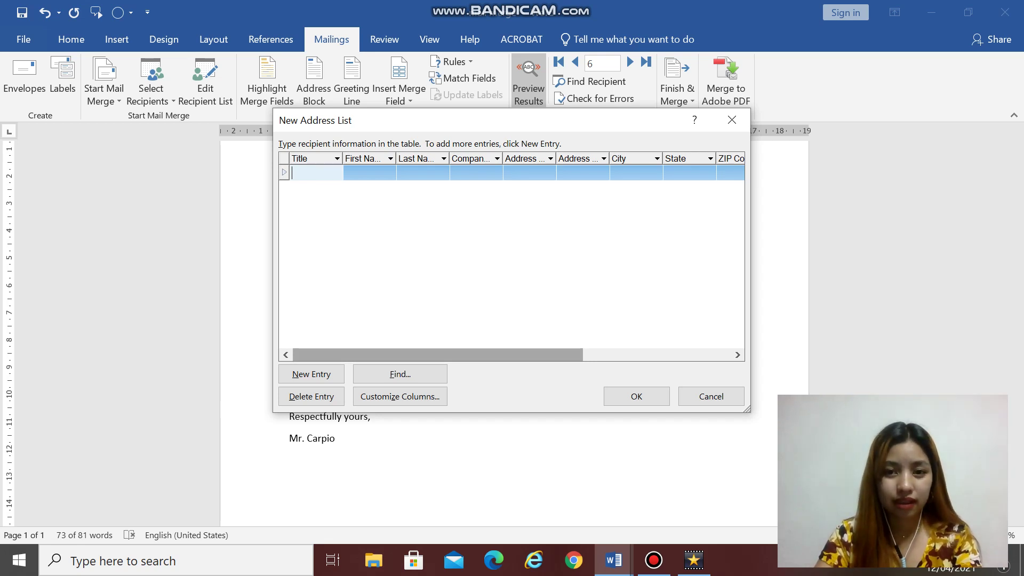
pyautogui.moveTo(449, 355); pyautogui.dragTo(503, 355)
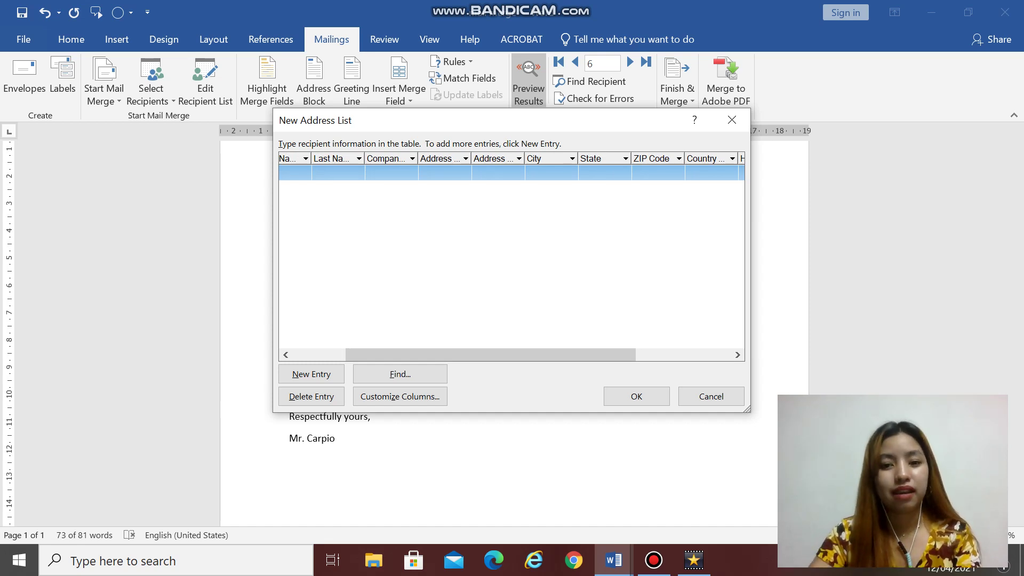
pyautogui.moveTo(530, 355); pyautogui.dragTo(477, 355)
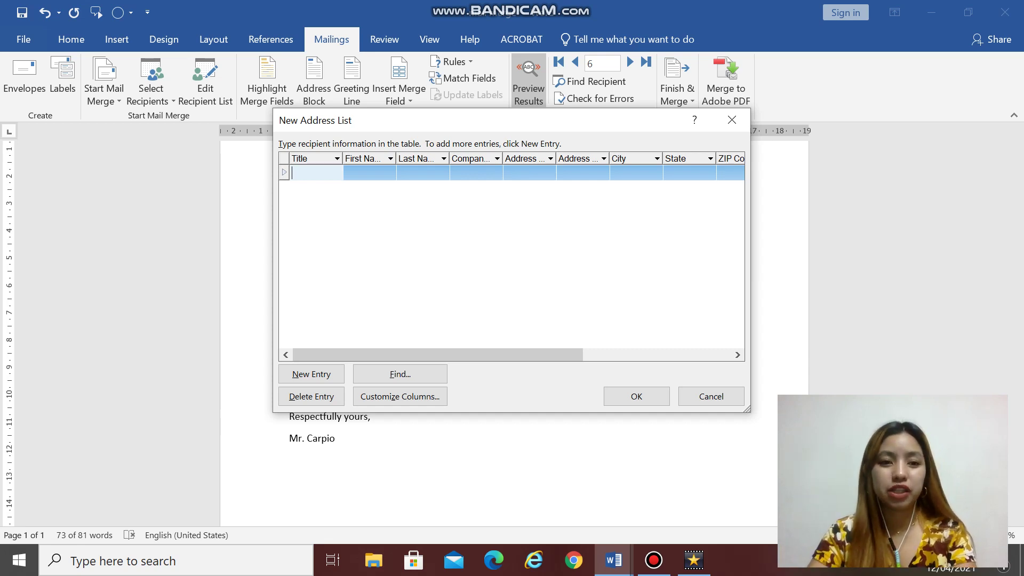
# Step: Enter the first recipient: title Mr., first name, last name and Address Line 1
pyautogui.write('Mr.')
pyautogui.press('Tab')
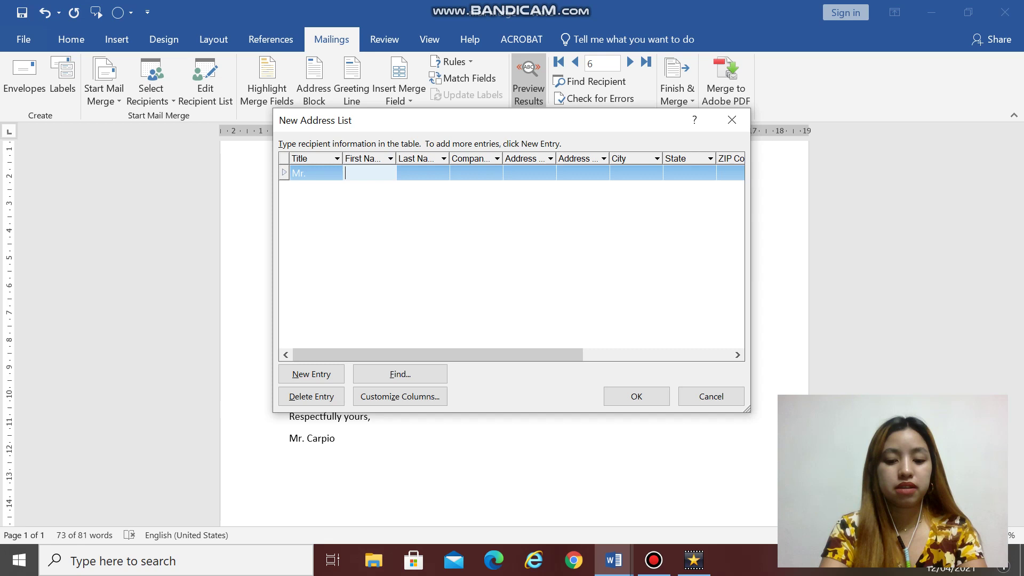
pyautogui.press('Tab')
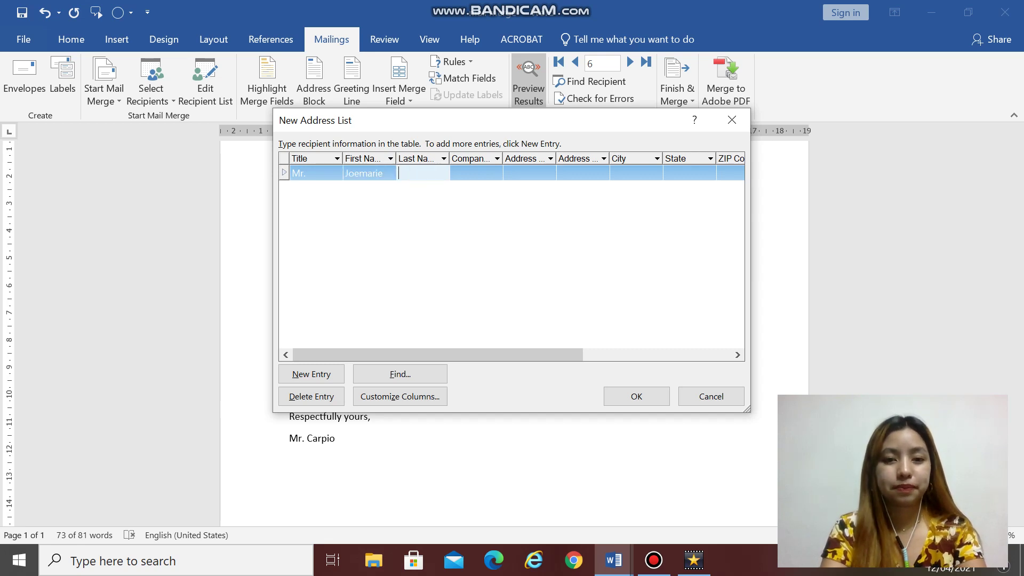
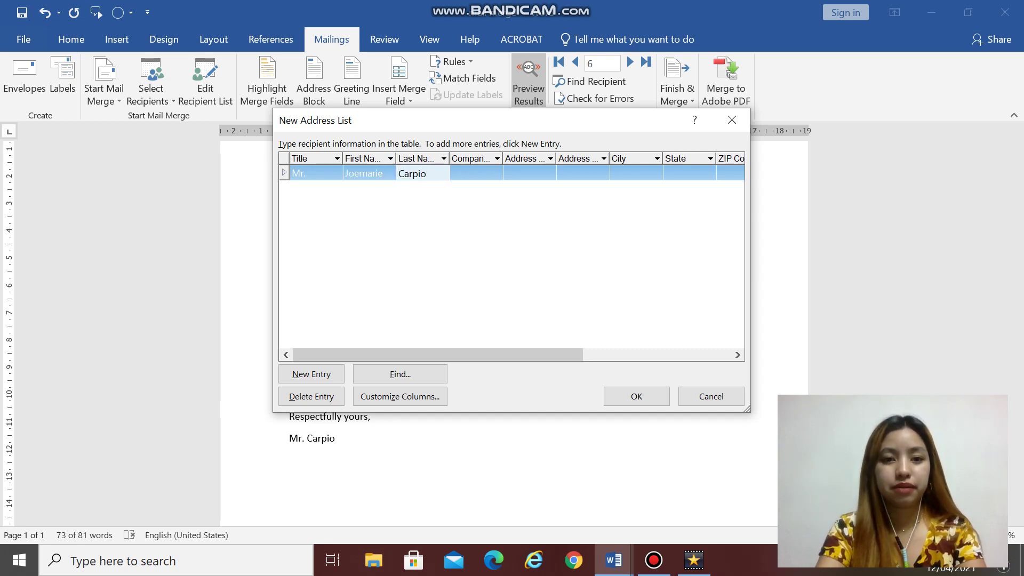
pyautogui.press('Tab')
pyautogui.press('Tab')
pyautogui.write('M')
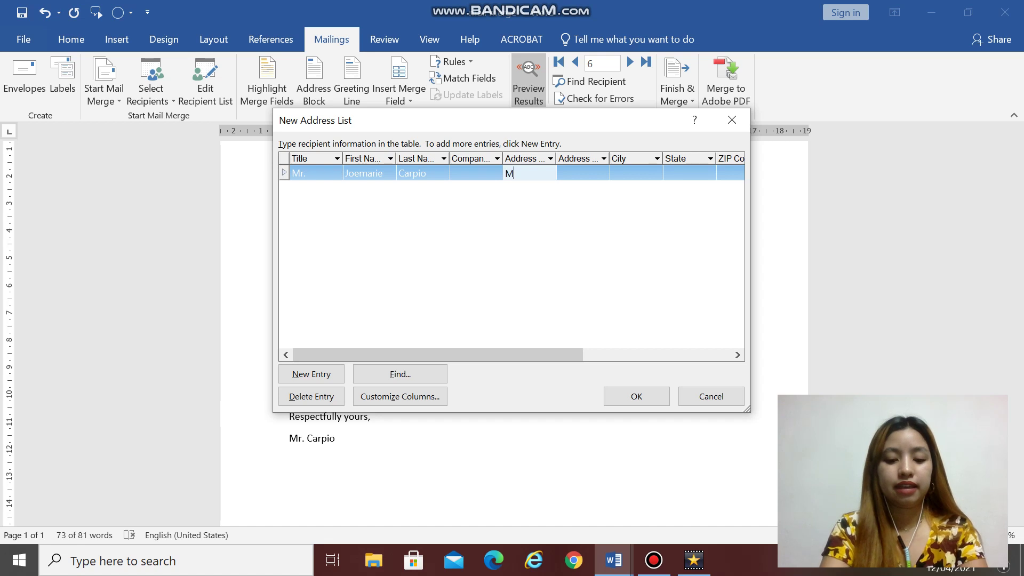
pyautogui.write('arilao, Bulacan')
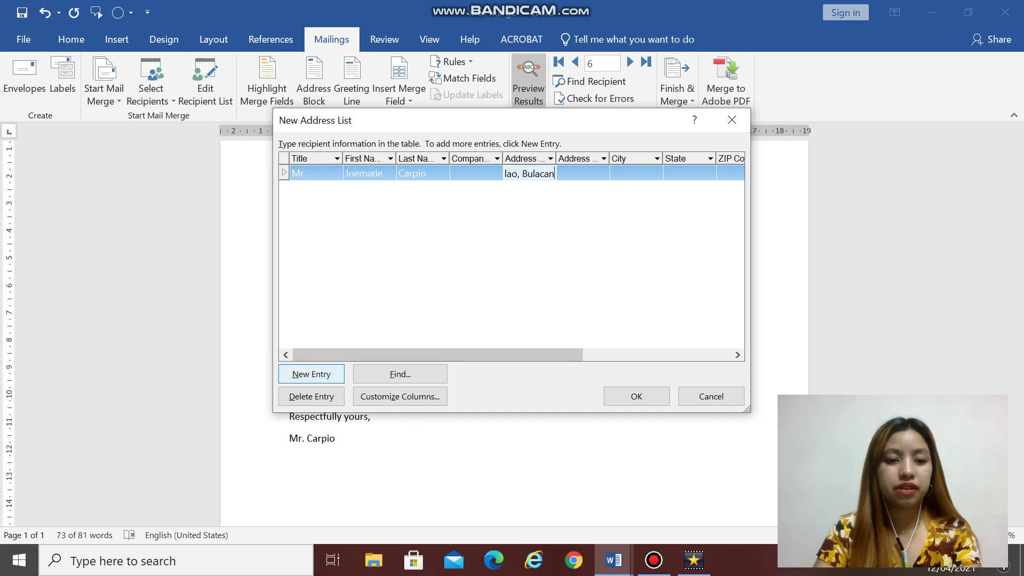
# Step: Add a second entry for a Ms. recipient with first name, last name and address
pyautogui.click(326, 374)
pyautogui.write('Ms.')
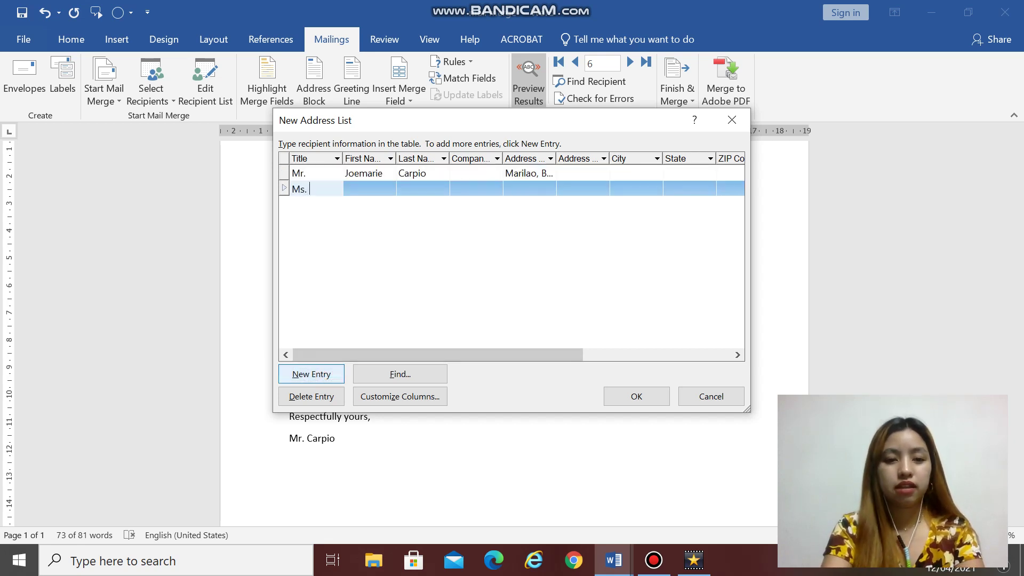
pyautogui.press('Tab')
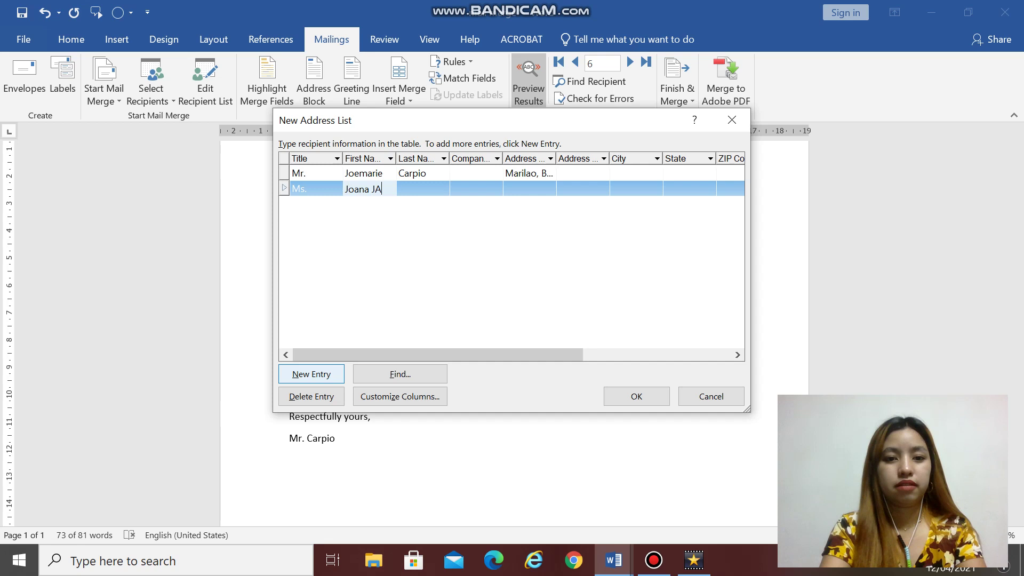
pyautogui.press('Tab')
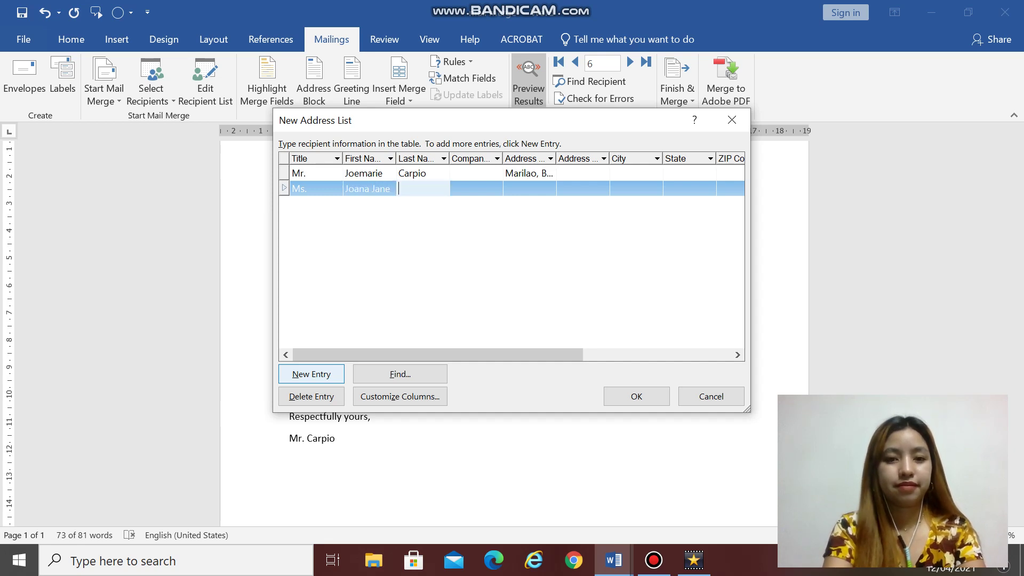
pyautogui.press('Tab')
pyautogui.press('Tab')
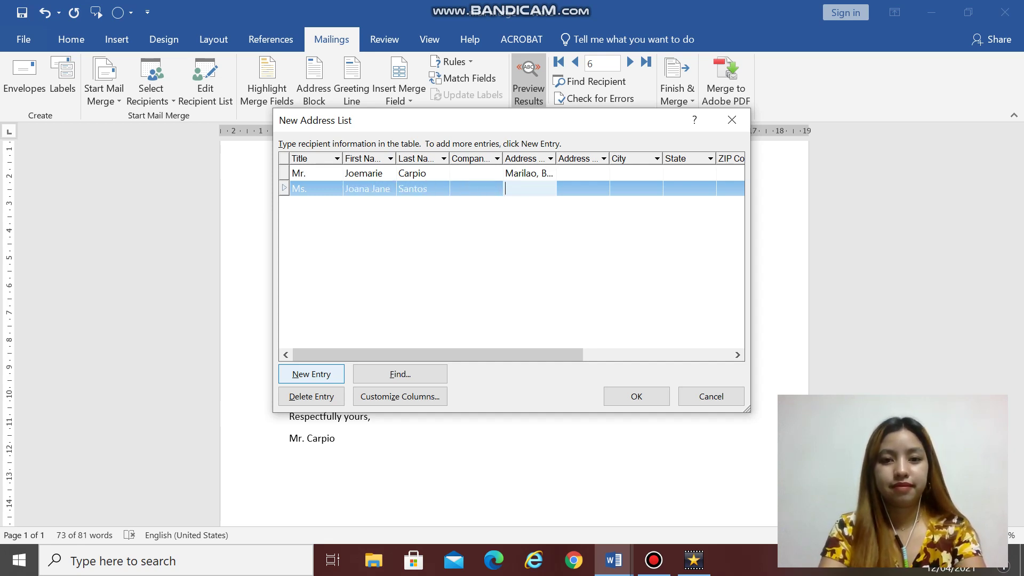
pyautogui.write('Sta, Mari')
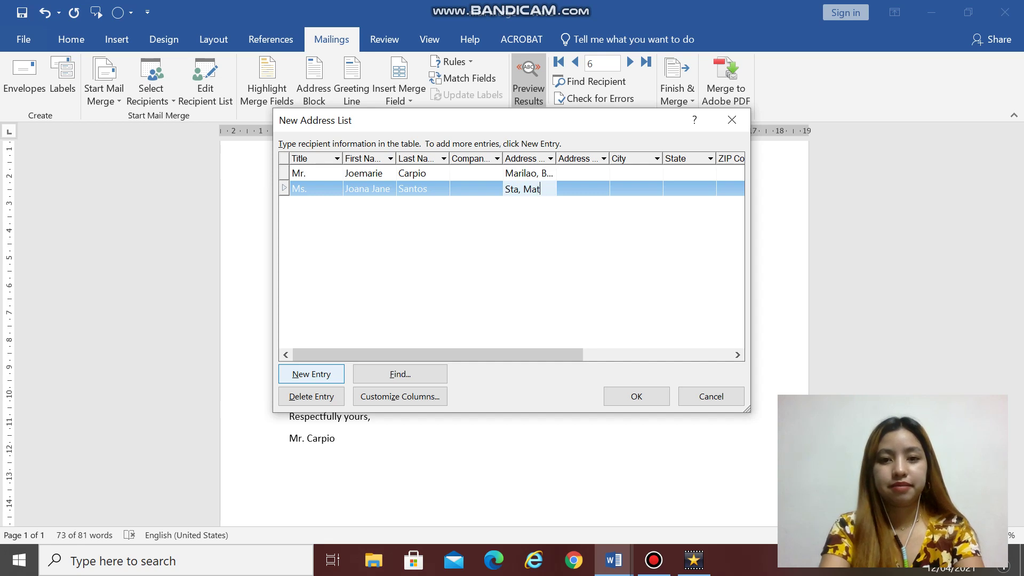
pyautogui.write('a')
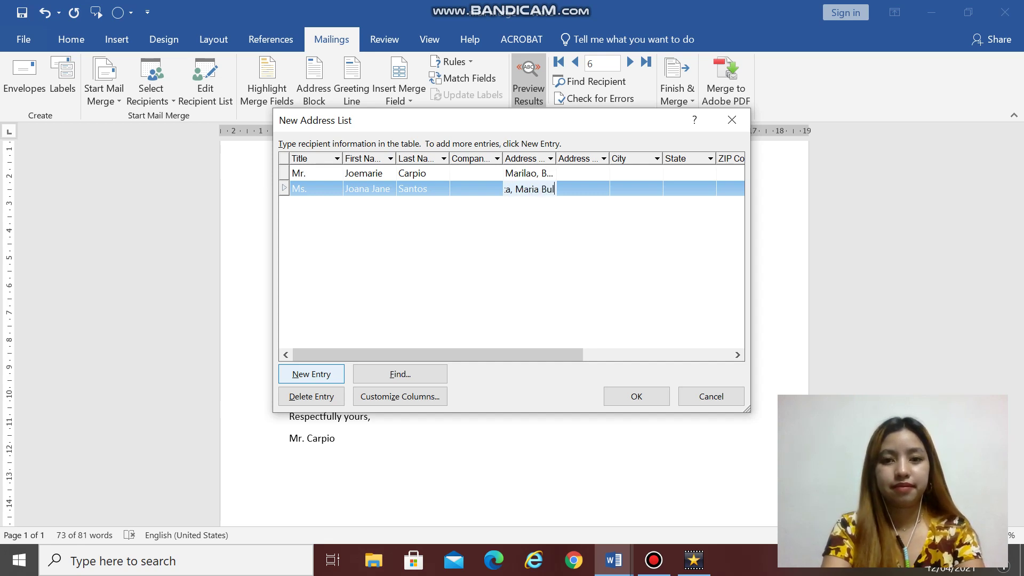
pyautogui.write('acan')
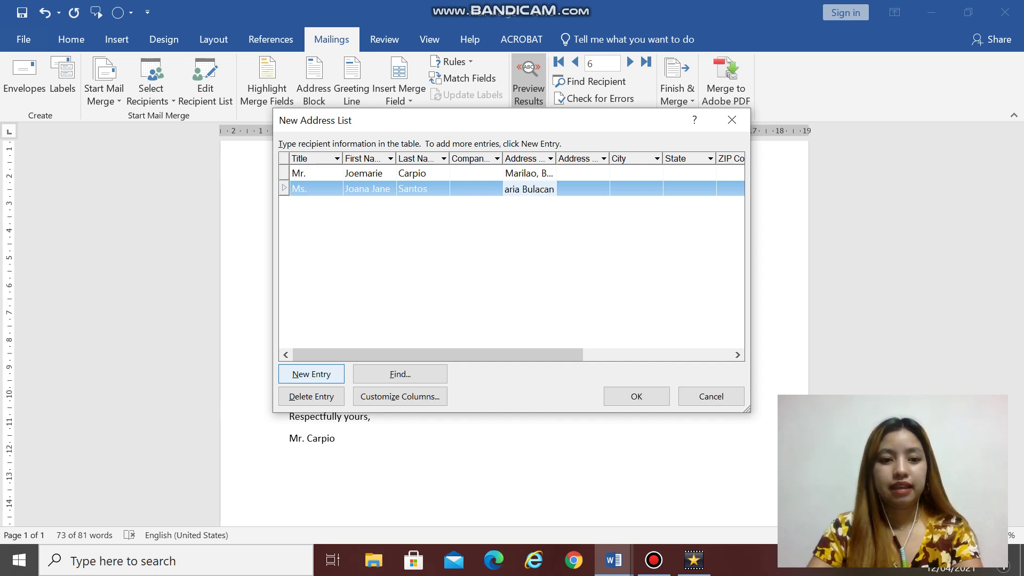
# Step: Add a third Mr. recipient with first and last name and a corrected city address
pyautogui.click(315, 374)
pyautogui.write('M')
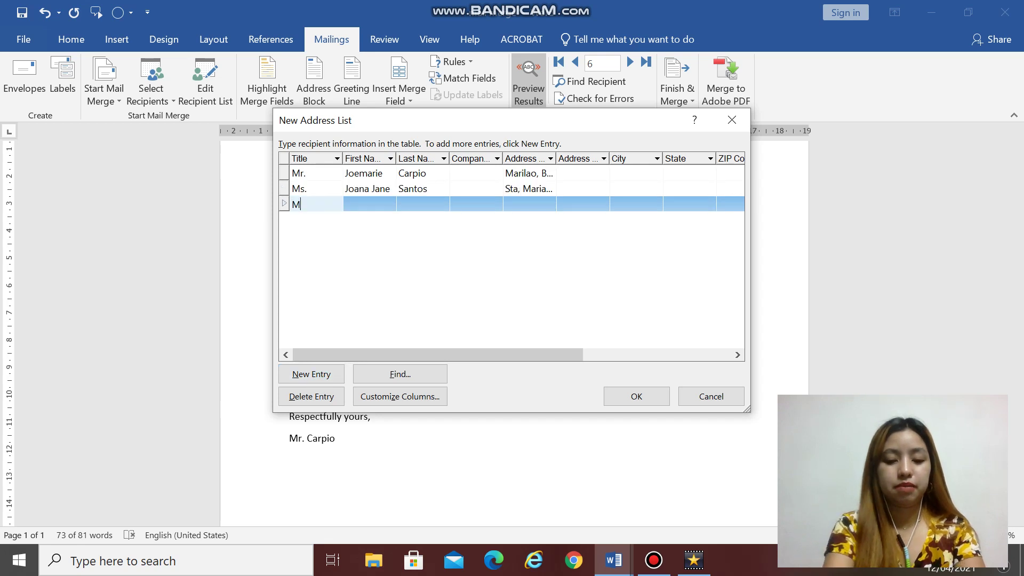
pyautogui.write('r. Ga')
pyautogui.press('BackSpace')
pyautogui.press('BackSpace')
pyautogui.press('BackSpace')
pyautogui.press('Tab')
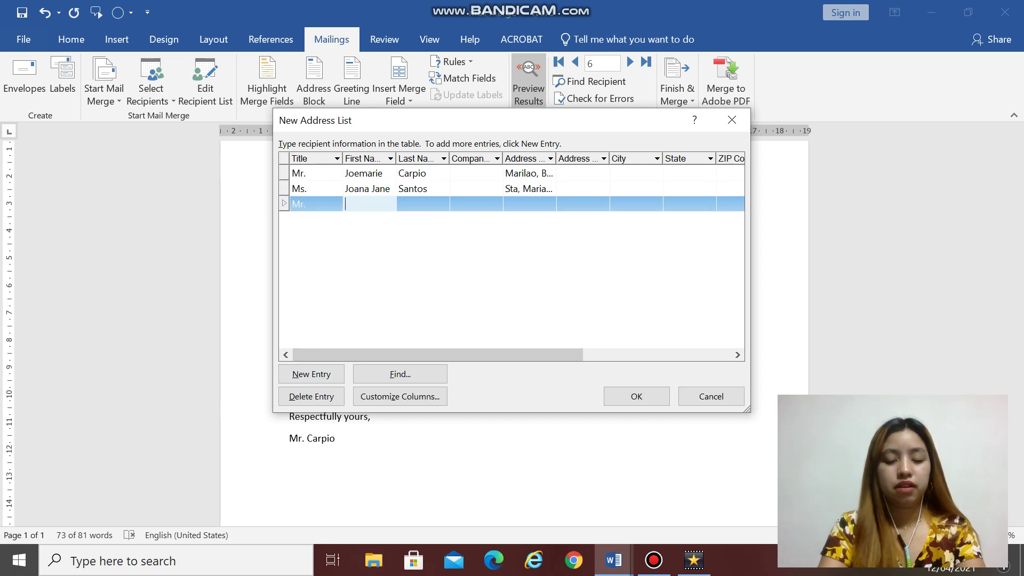
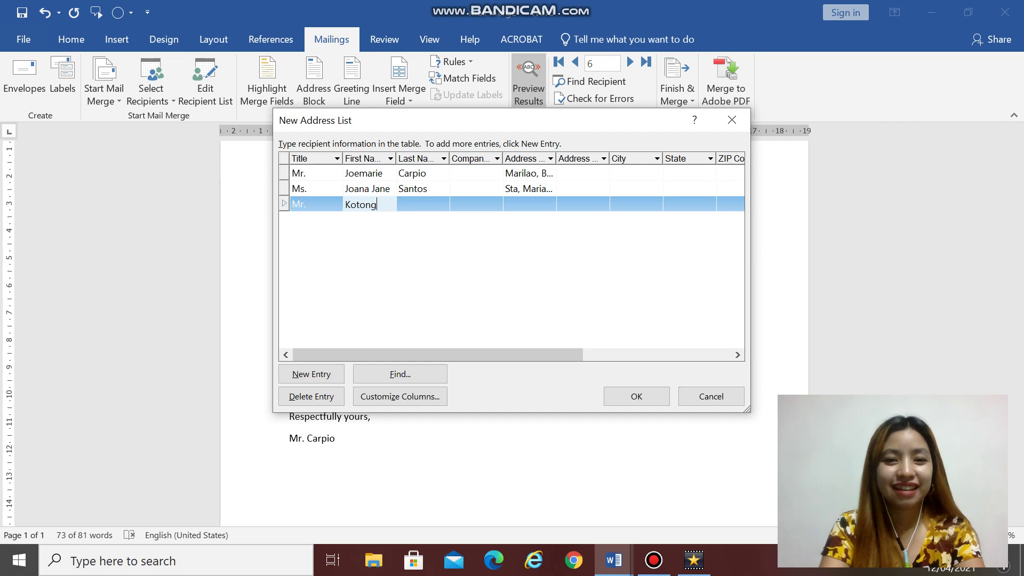
pyautogui.press('Tab')
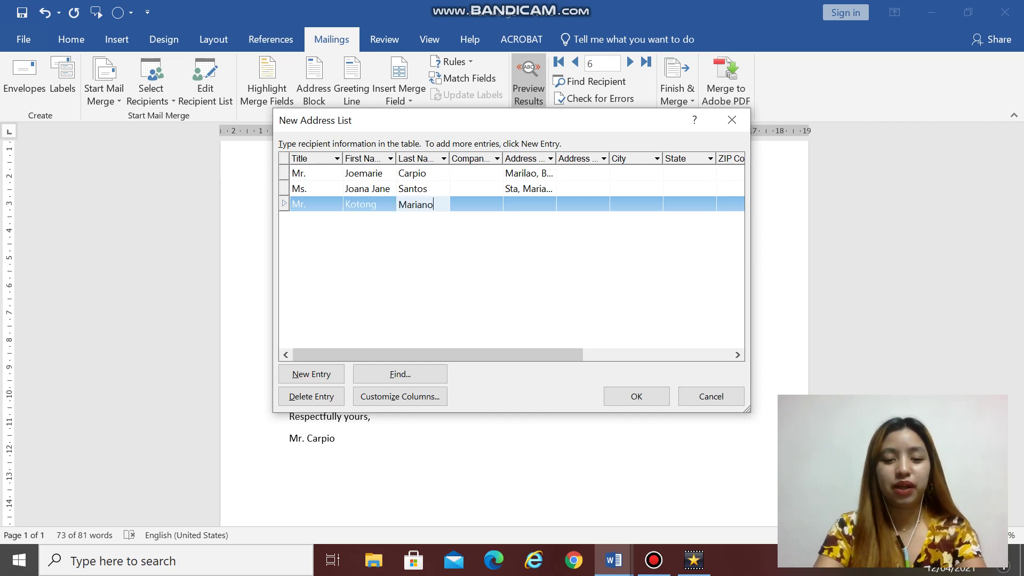
pyautogui.press('Tab')
pyautogui.press('Tab')
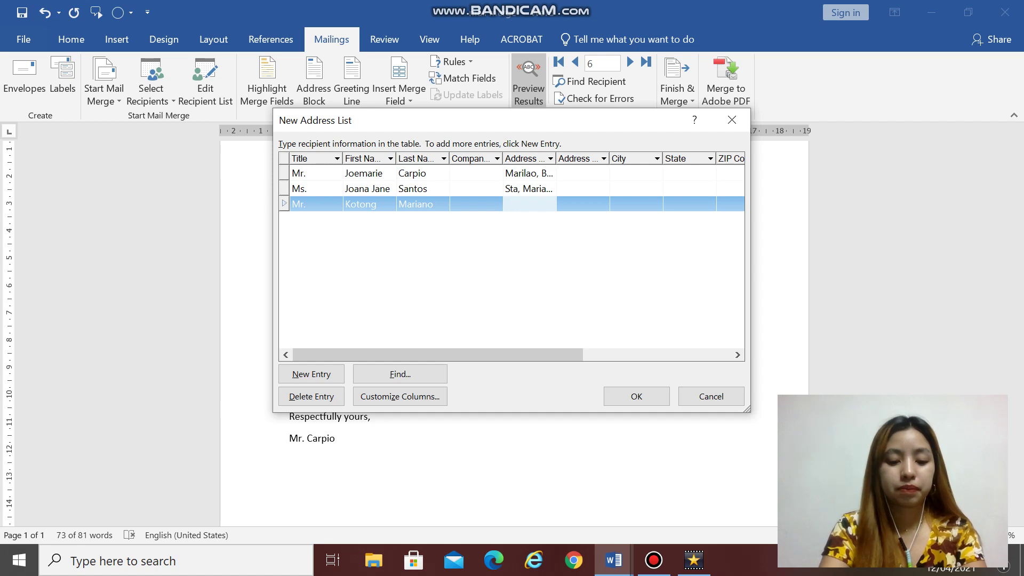
pyautogui.write('Bagon')
pyautogui.press('BackSpace')
pyautogui.press('BackSpace')
pyautogui.press('BackSpace')
pyautogui.press('BackSpace')
pyautogui.press('BackSpace')
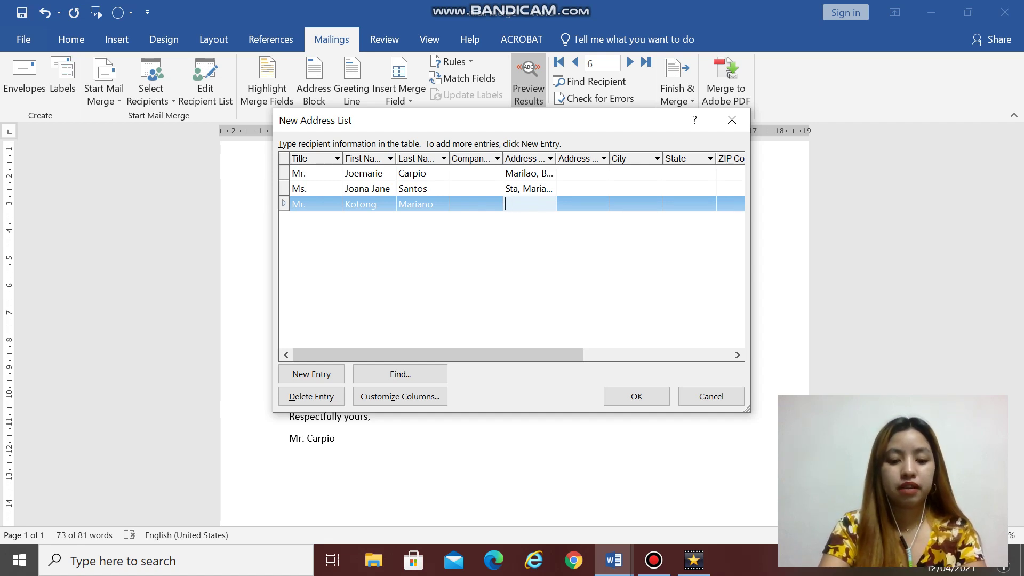
pyautogui.write('Ila')
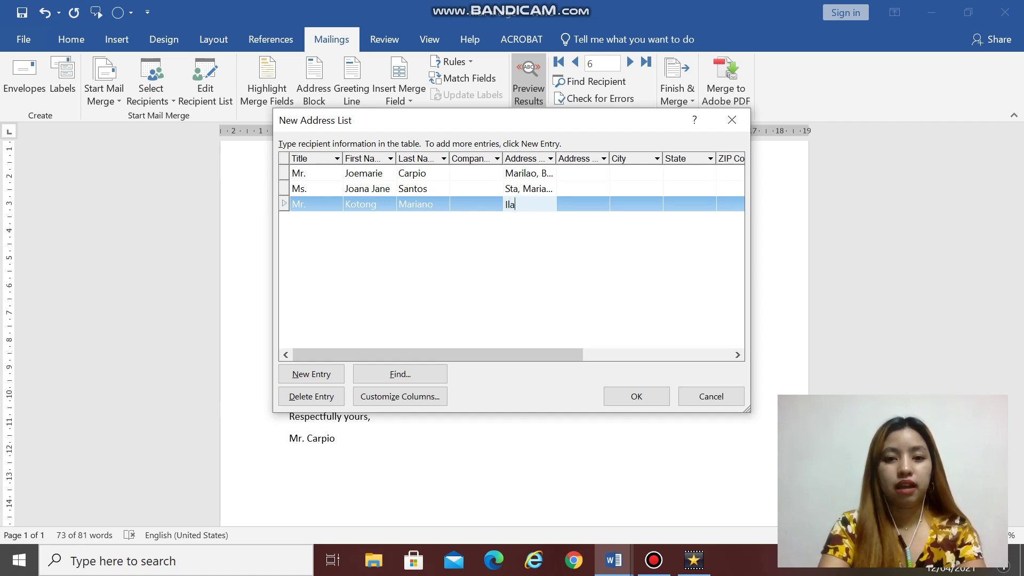
pyautogui.write('ng, Bagyob')
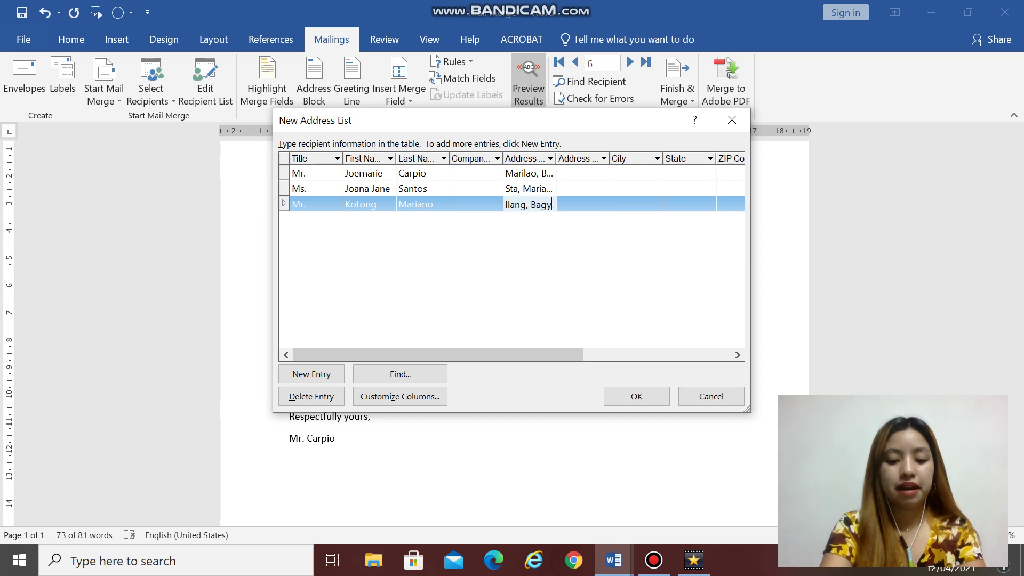
pyautogui.press('BackSpace')
pyautogui.press('BackSpace')
pyautogui.press('BackSpace')
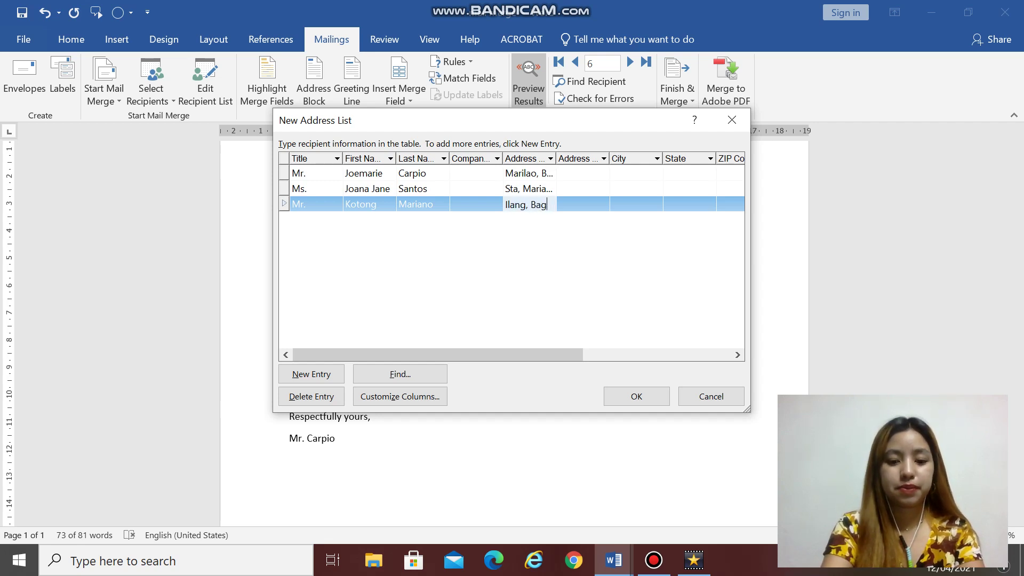
pyautogui.write('uio City')
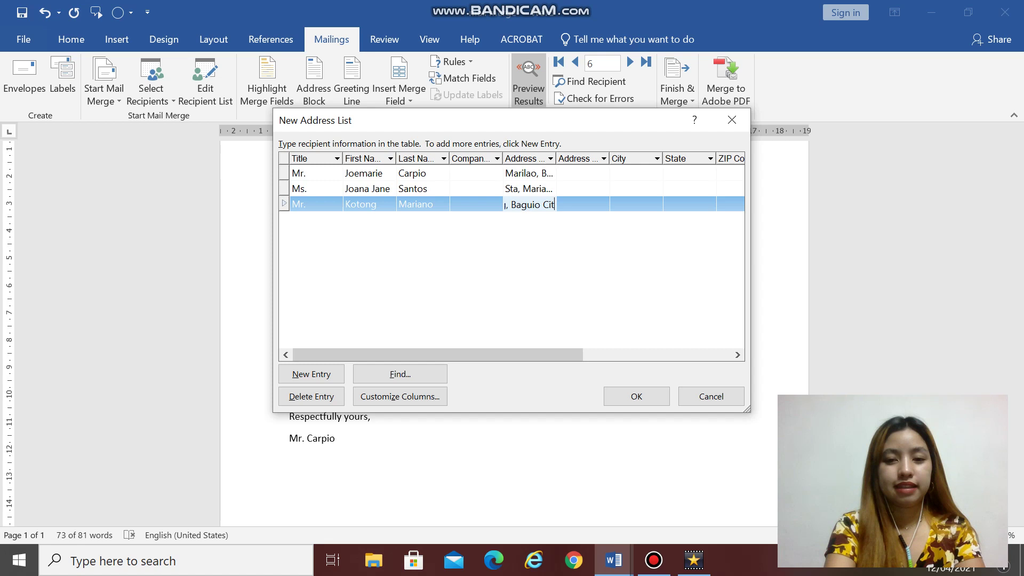
# Step: Add a fourth recipient titled Mrs. with first name, last name and address
pyautogui.click(311, 374)
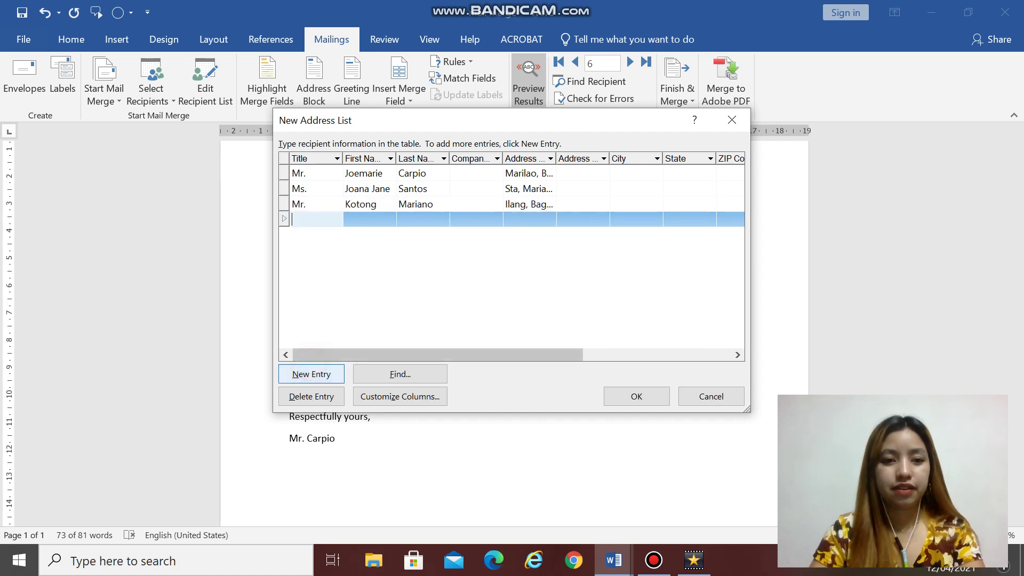
pyautogui.write('Ms/')
pyautogui.press('BackSpace')
pyautogui.press('BackSpace')
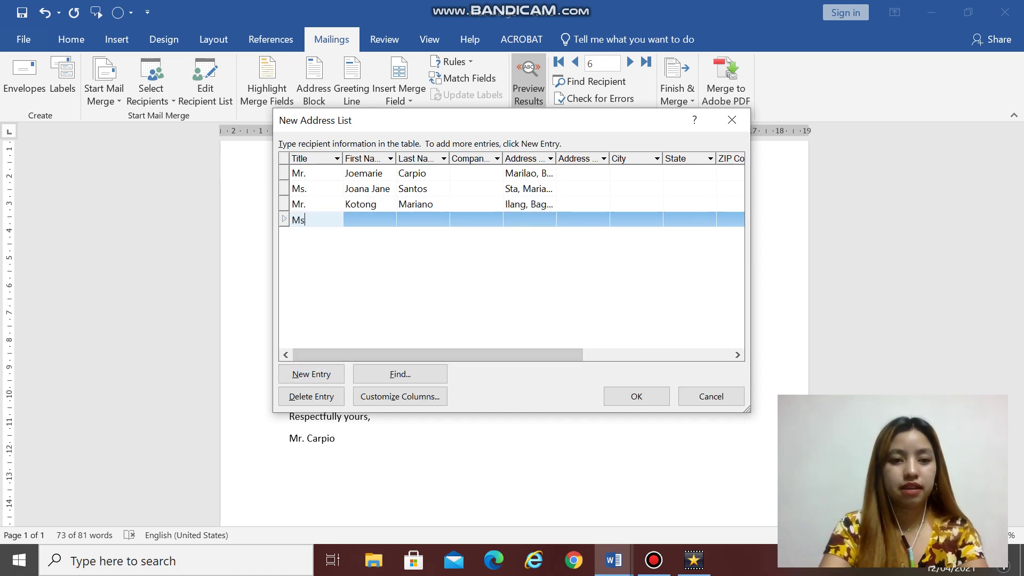
pyautogui.write('rs.')
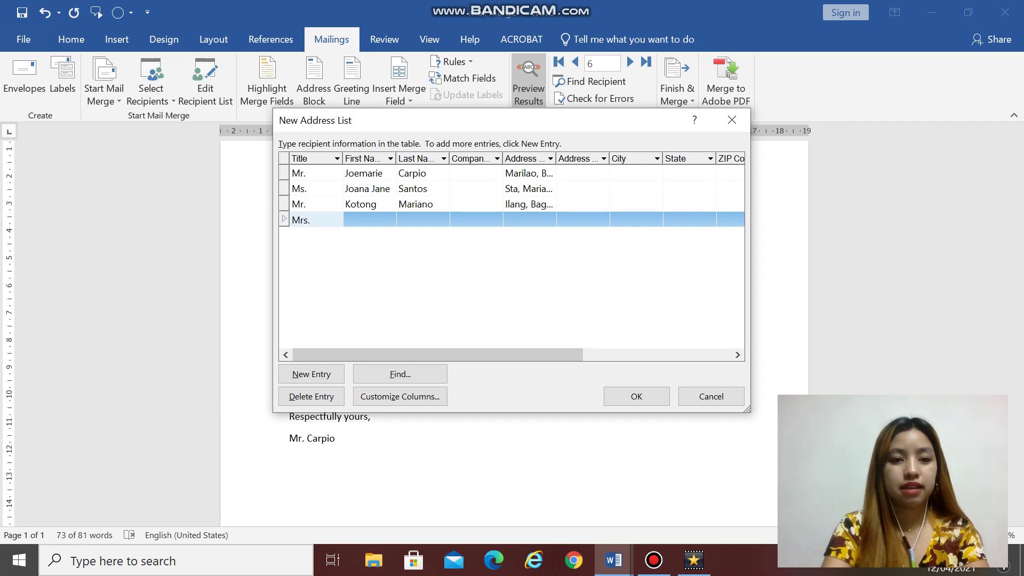
pyautogui.write(' Ka')
pyautogui.press('BackSpace')
pyautogui.press('BackSpace')
pyautogui.press('BackSpace')
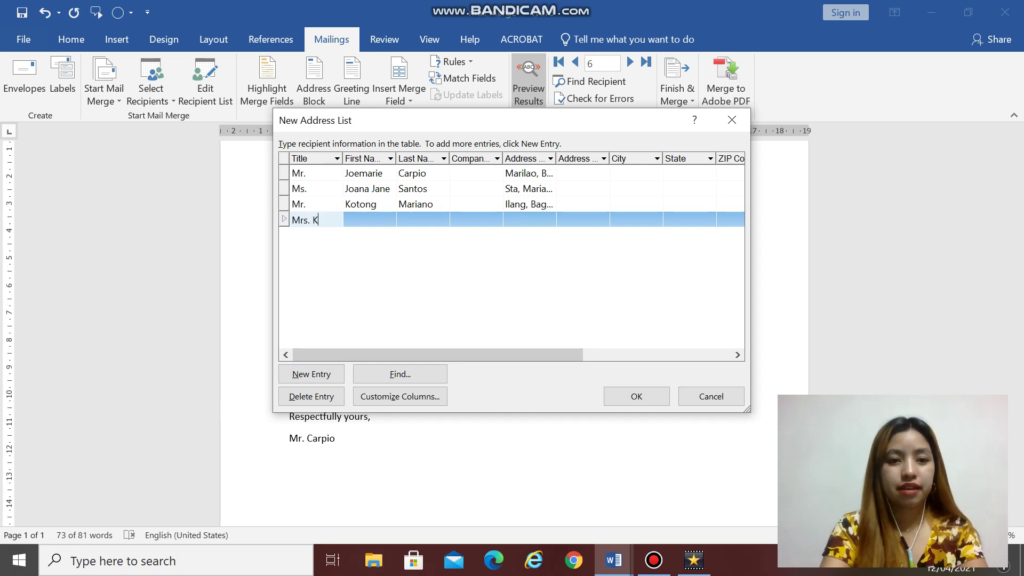
pyautogui.press('Tab')
pyautogui.press('Tab')
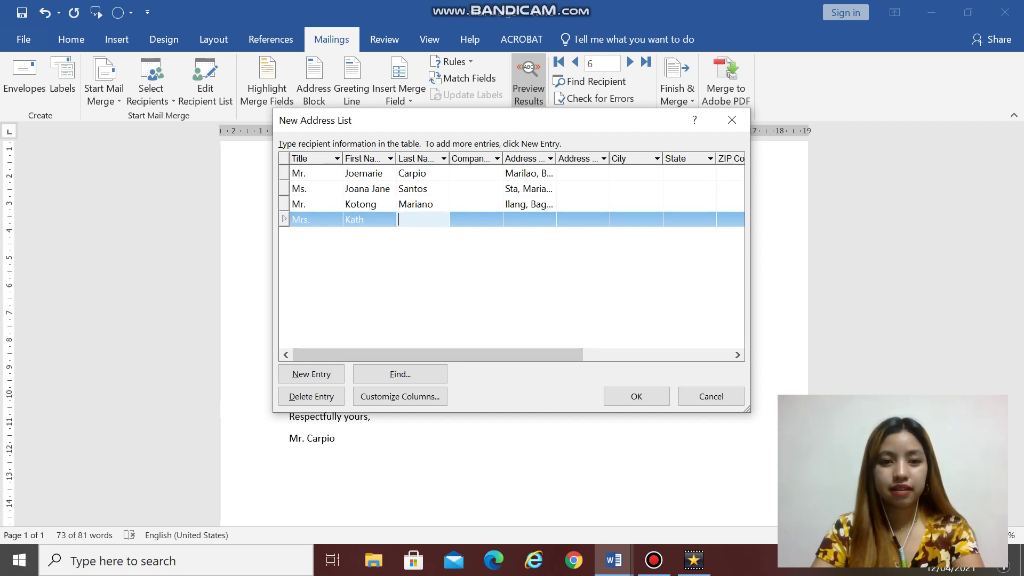
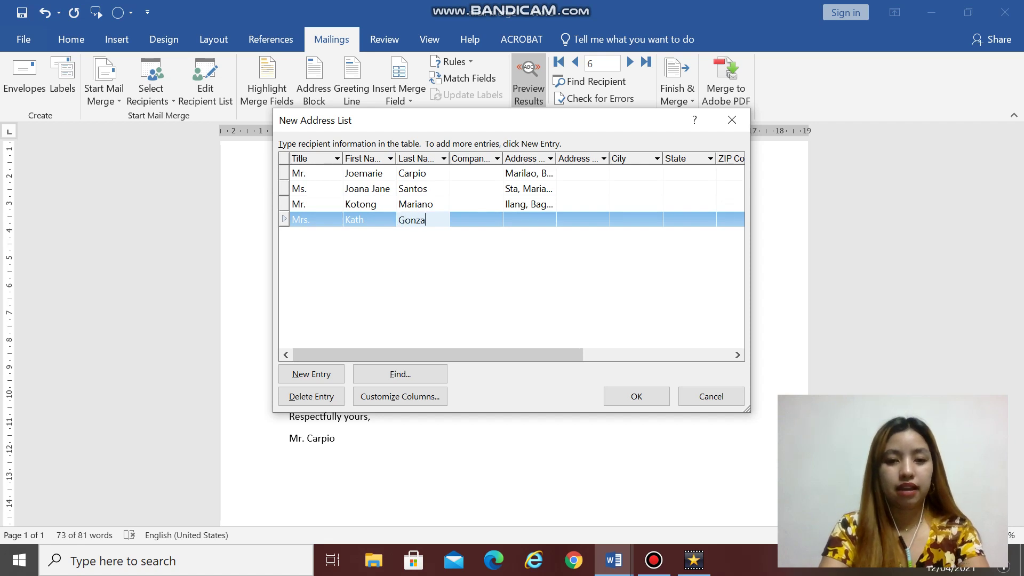
pyautogui.press('Tab')
pyautogui.press('Tab')
pyautogui.write('T')
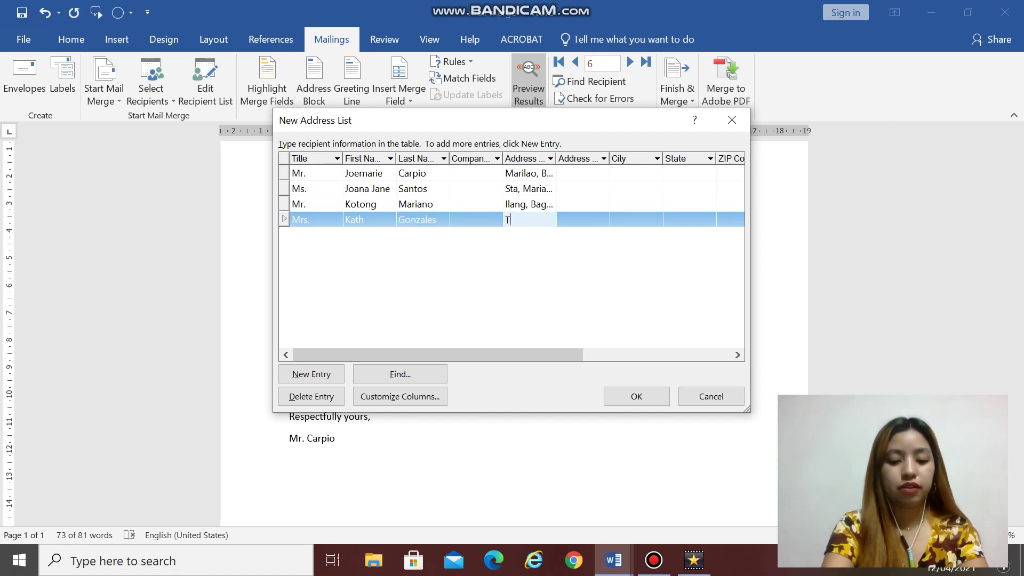
pyautogui.write('ondo, Manila')
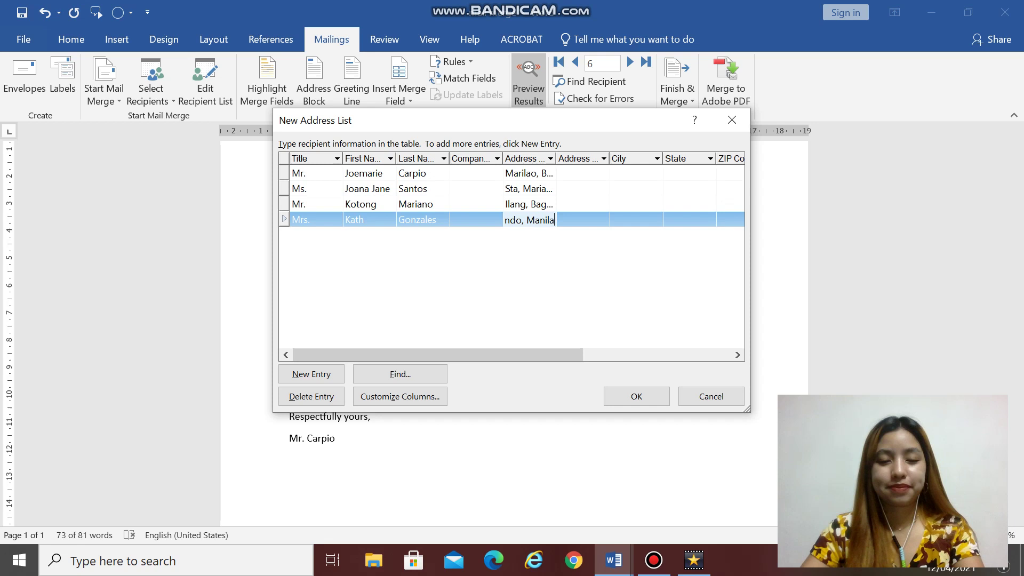
# Step: Add a fifth Ms. recipient with first name, corrected last name and address
pyautogui.hotkey('alt', 'n')
pyautogui.write('M')
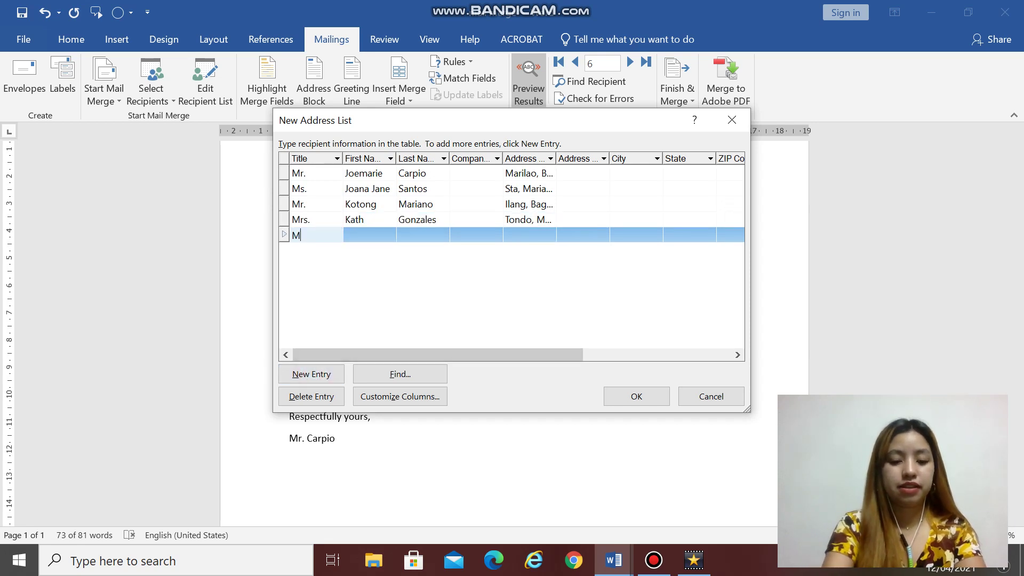
pyautogui.write('s.')
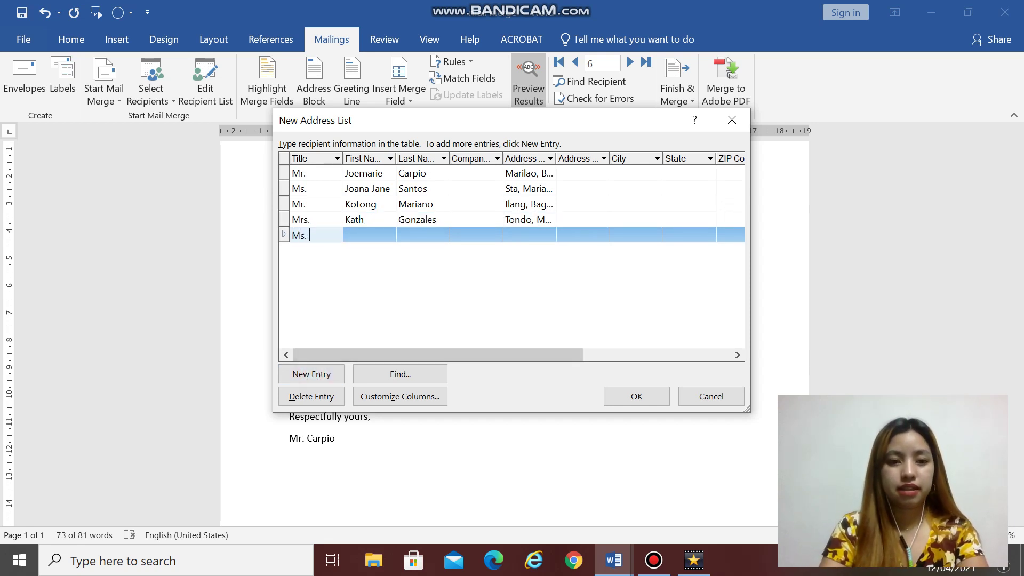
pyautogui.press('Tab')
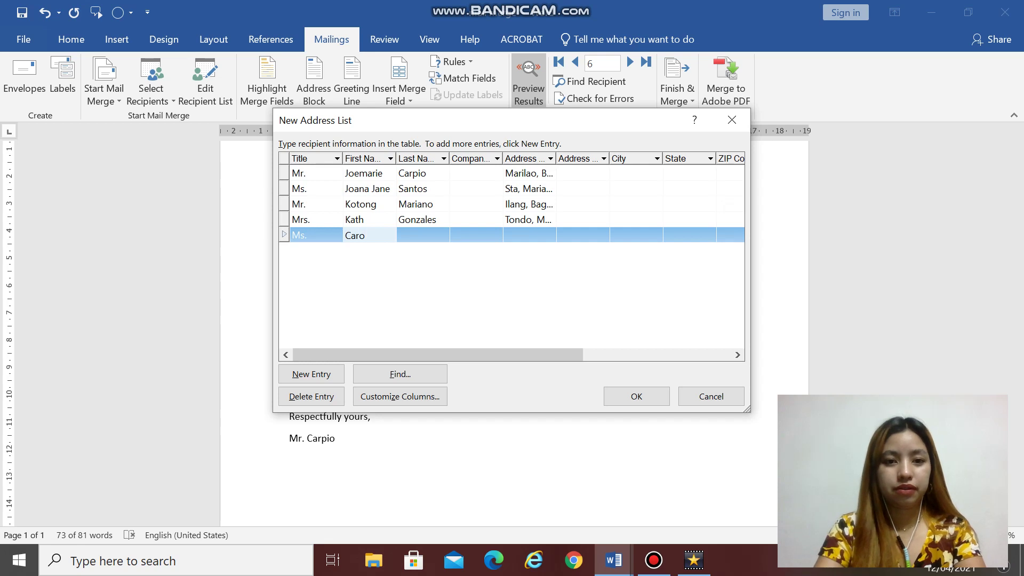
pyautogui.press('Tab')
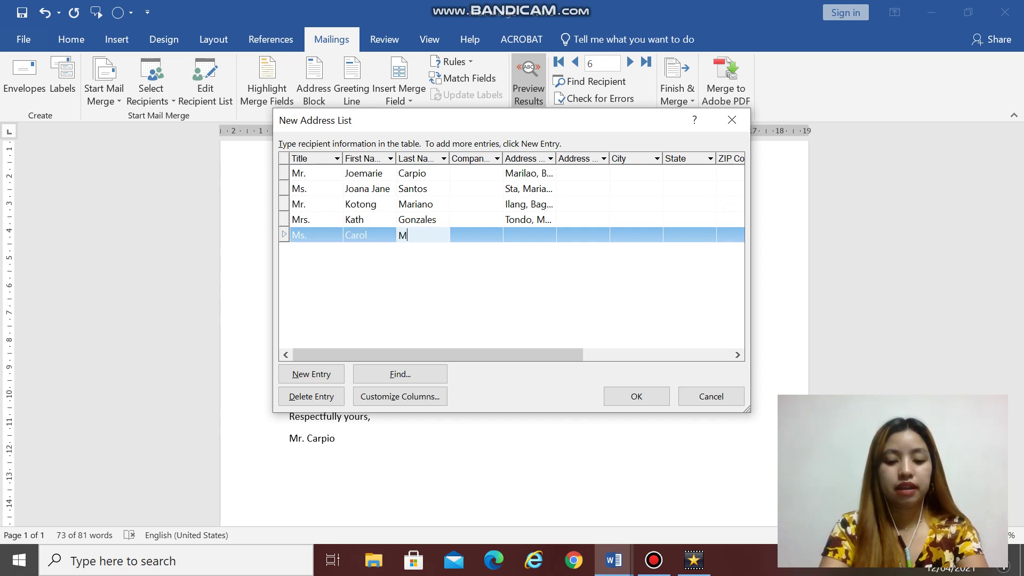
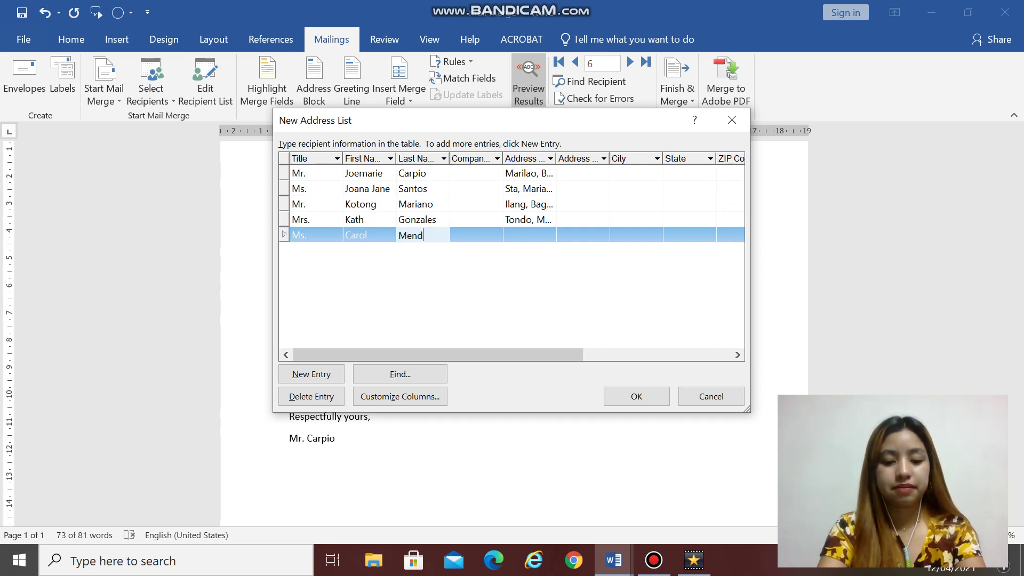
pyautogui.press('Tab')
pyautogui.press('Tab')
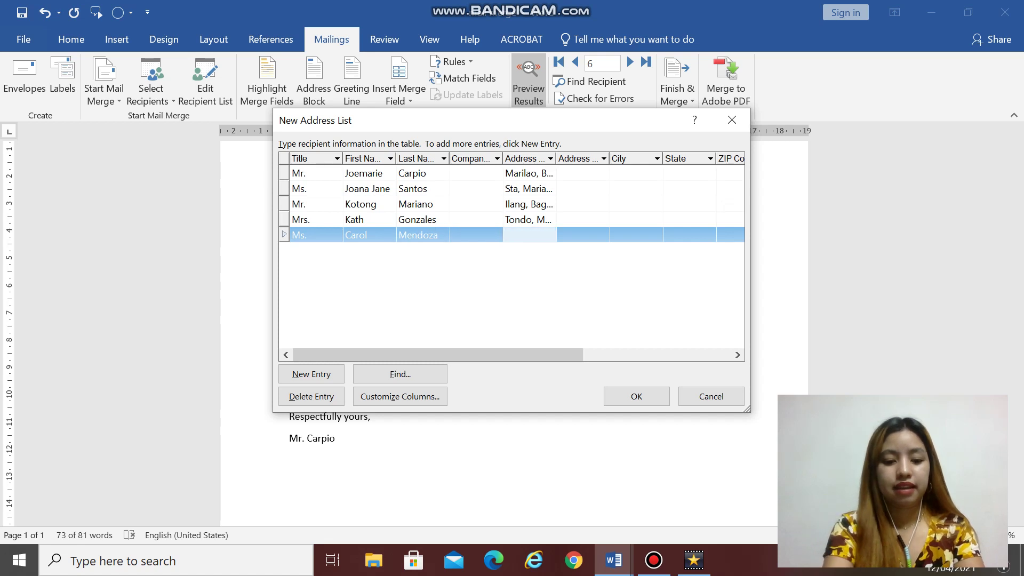
pyautogui.write('Binango')
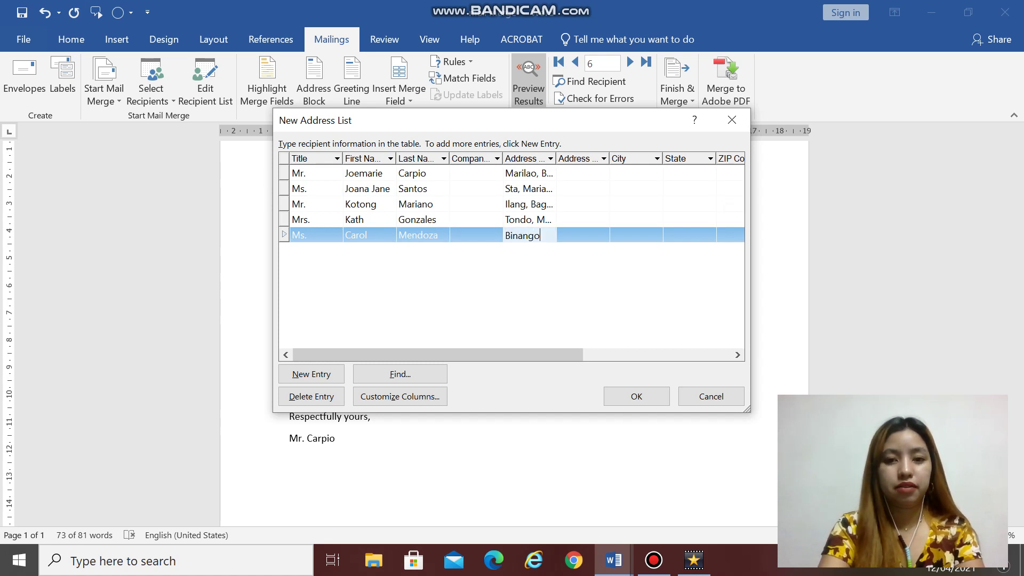
pyautogui.write('nan, Rizal')
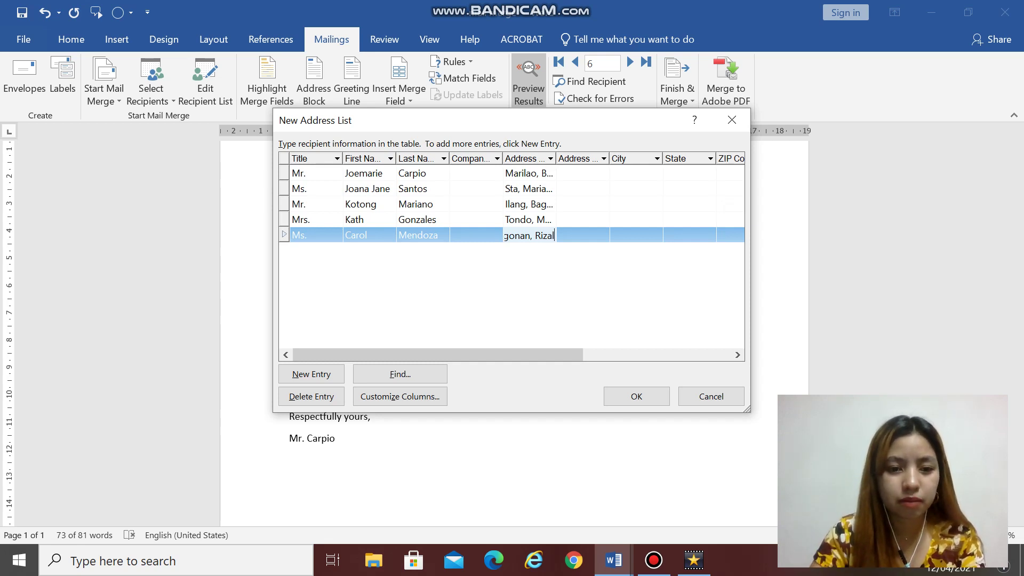
# Step: Add the sixth Mr. recipient with first name, last name and address, skipping Company
pyautogui.click(312, 374)
pyautogui.write('M')
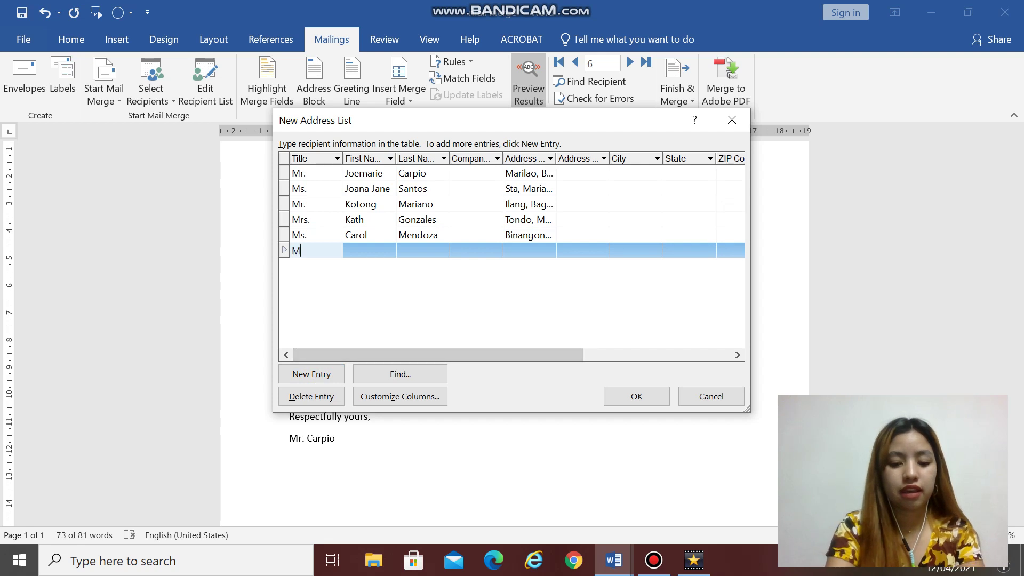
pyautogui.write('r.')
pyautogui.press('Tab')
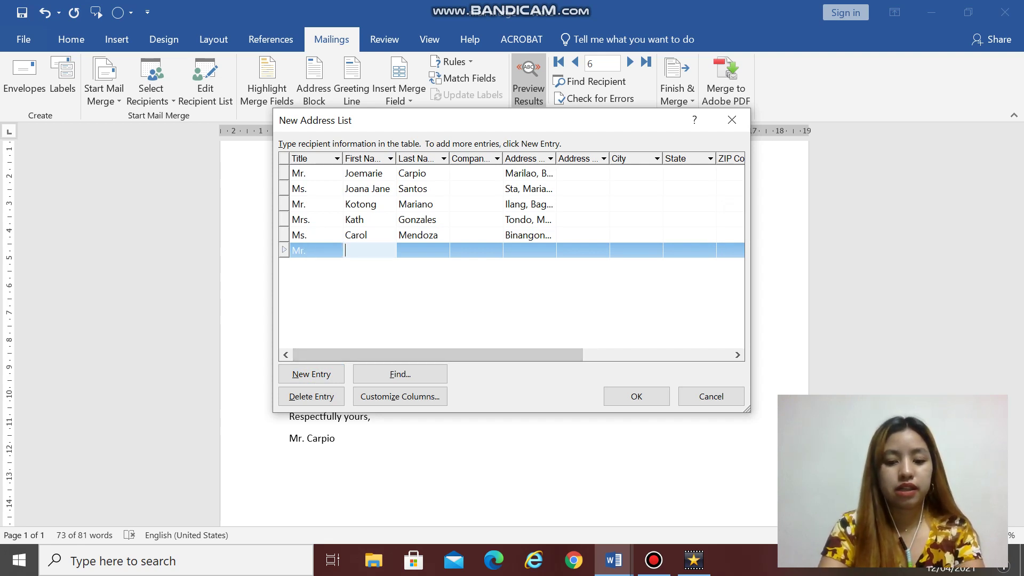
pyautogui.press('Tab')
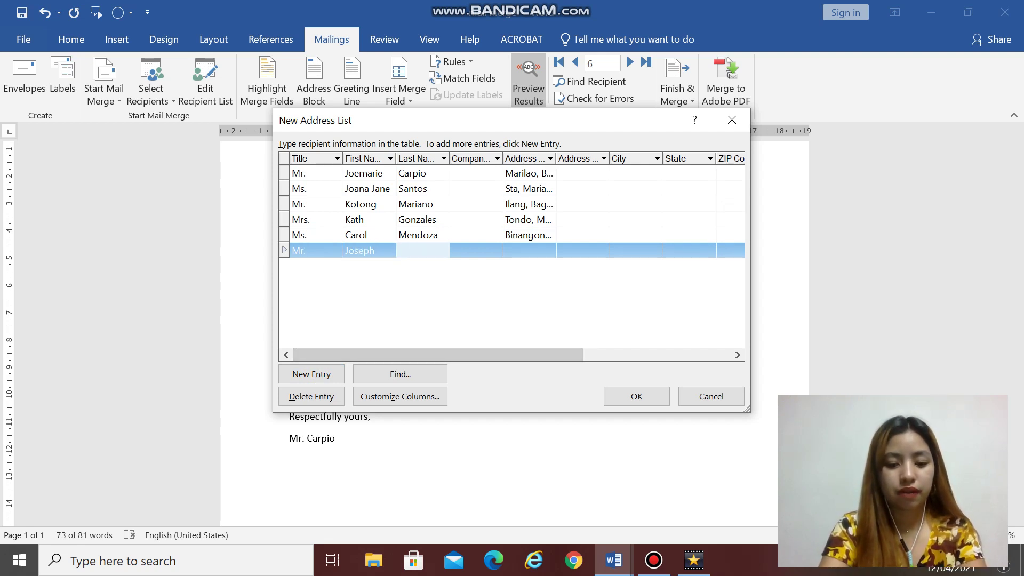
pyautogui.press('Tab')
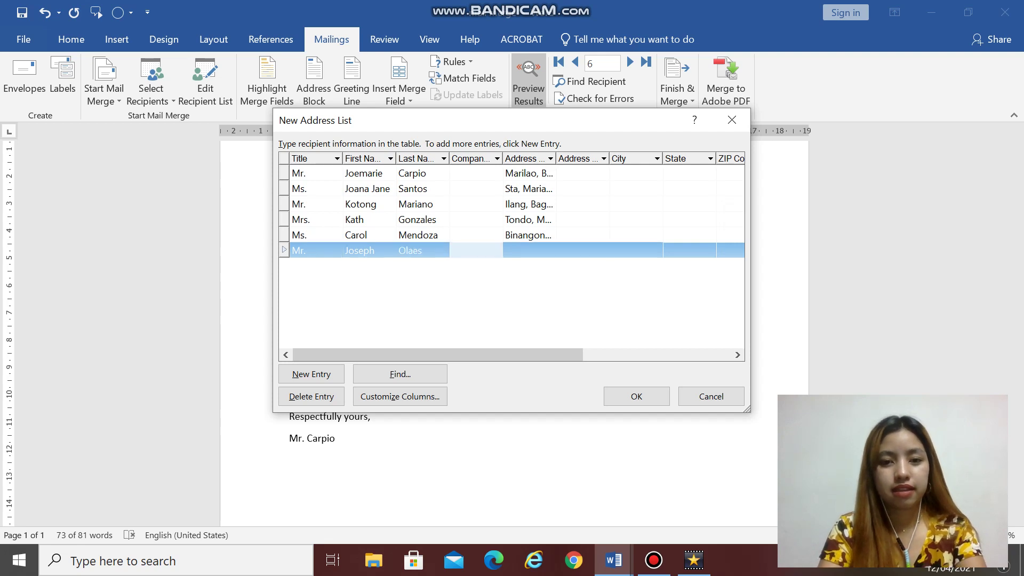
pyautogui.press('Tab')
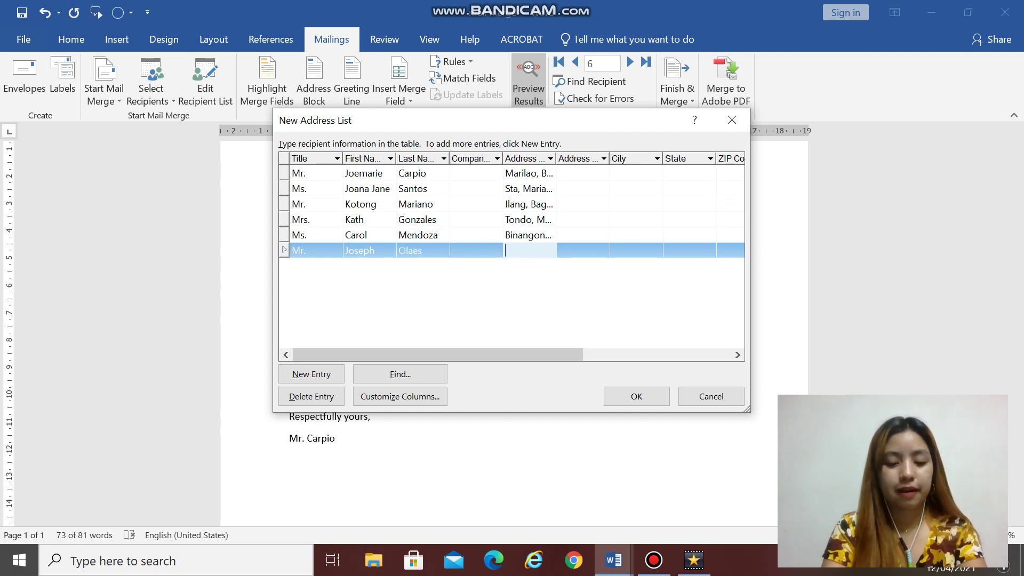
pyautogui.write('Muzon, ')
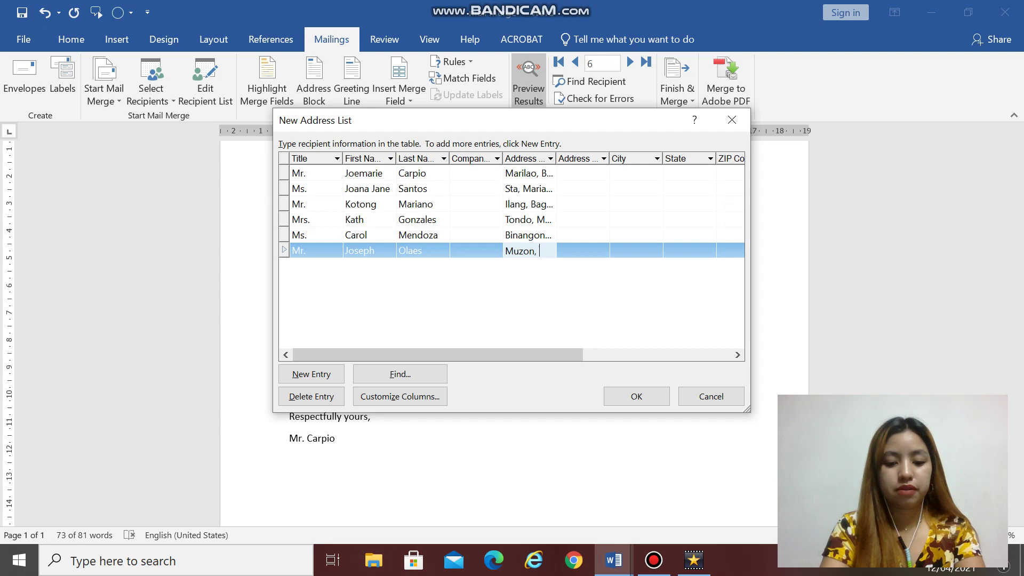
pyautogui.write('San Jose Del M')
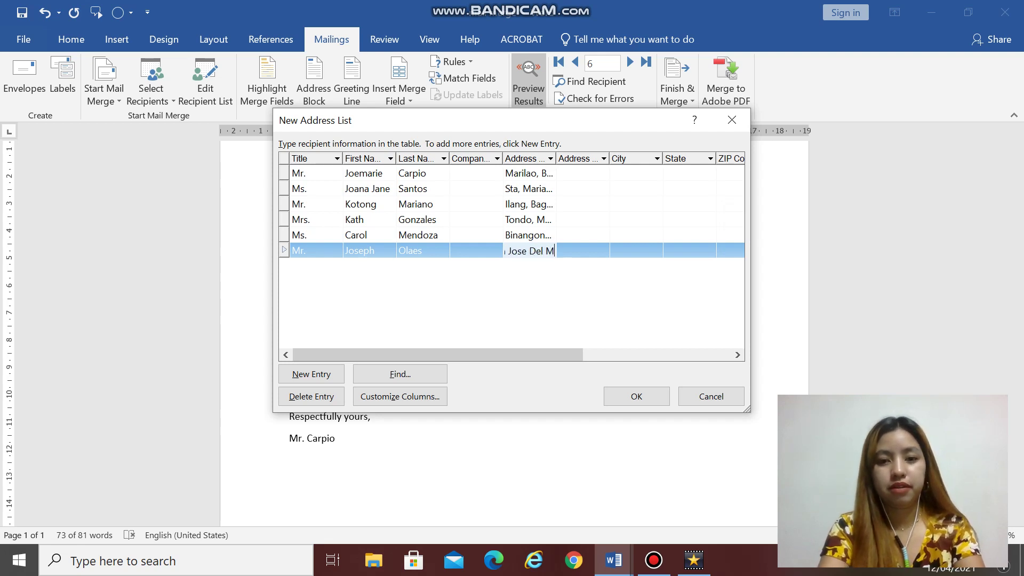
pyautogui.write('onte ')
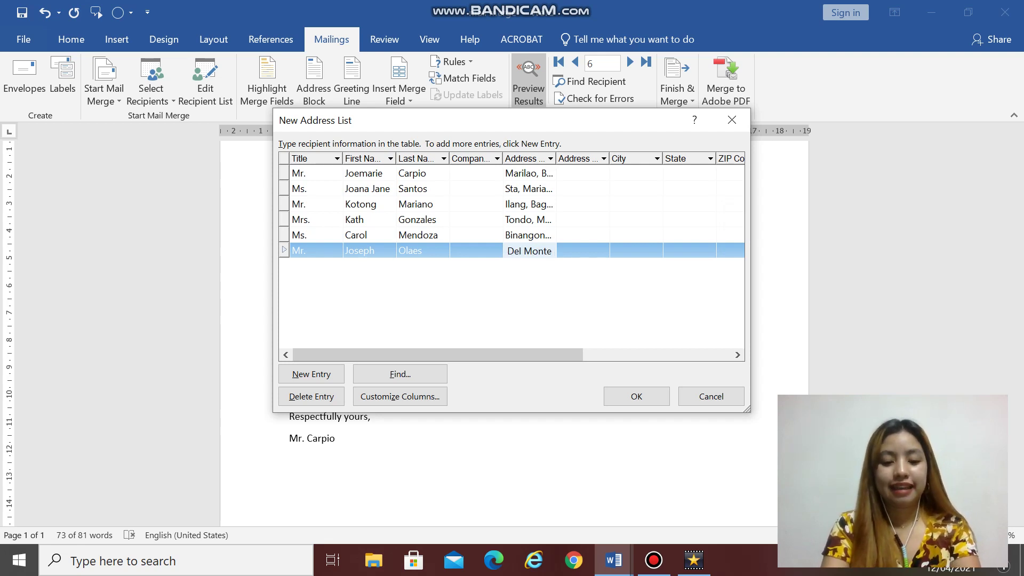
pyautogui.write('Cavite')
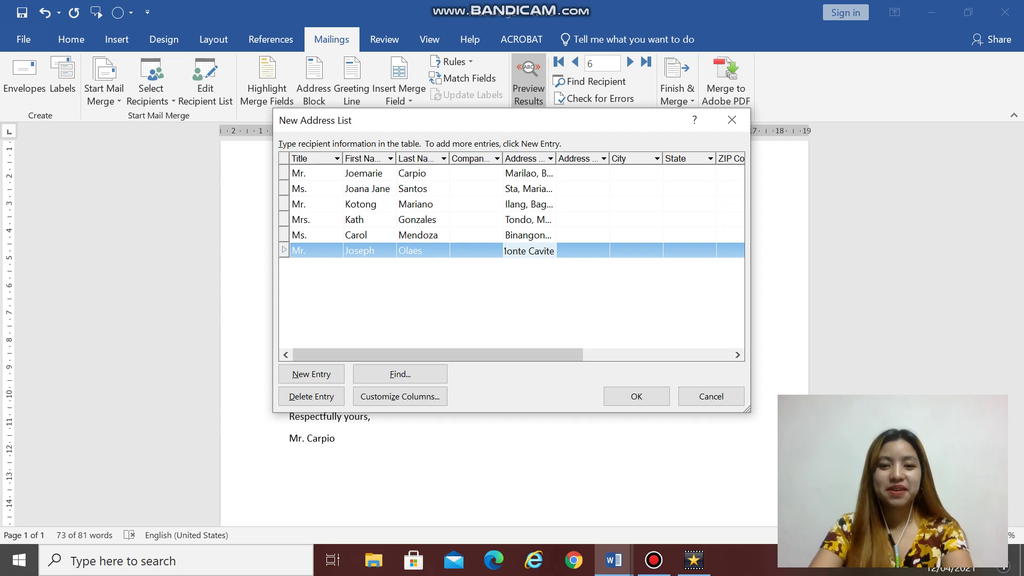
pyautogui.click(580, 284)
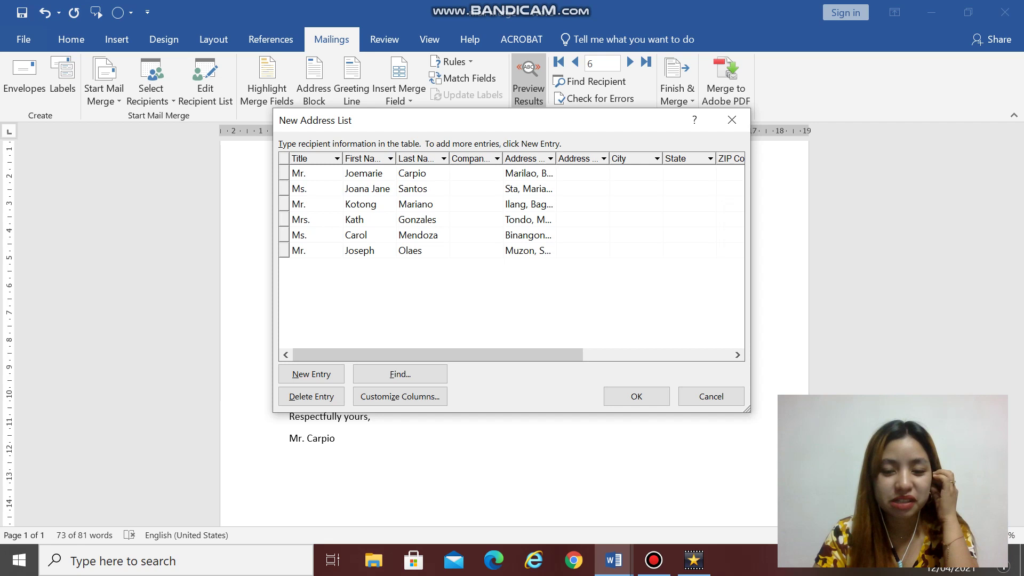
# Step: Confirm the list and save the address file as 'Information List' on the Desktop
pyautogui.click(656, 395)
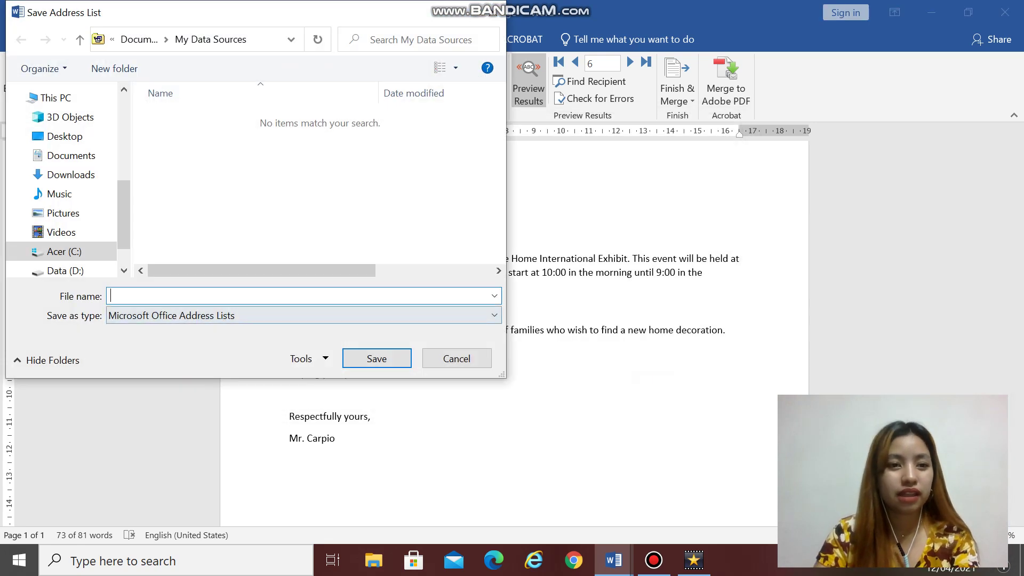
pyautogui.click(64, 136)
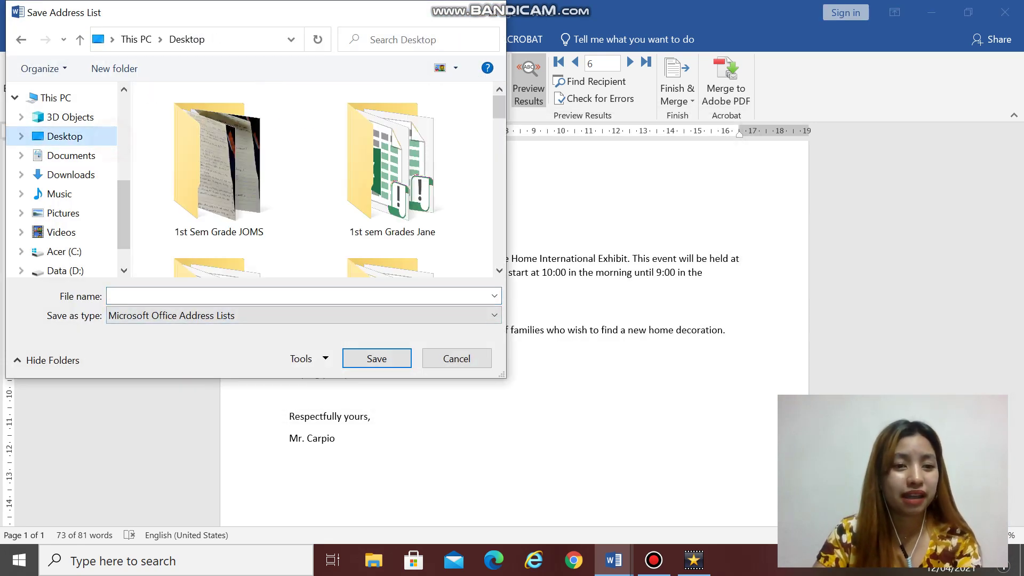
pyautogui.click(169, 293)
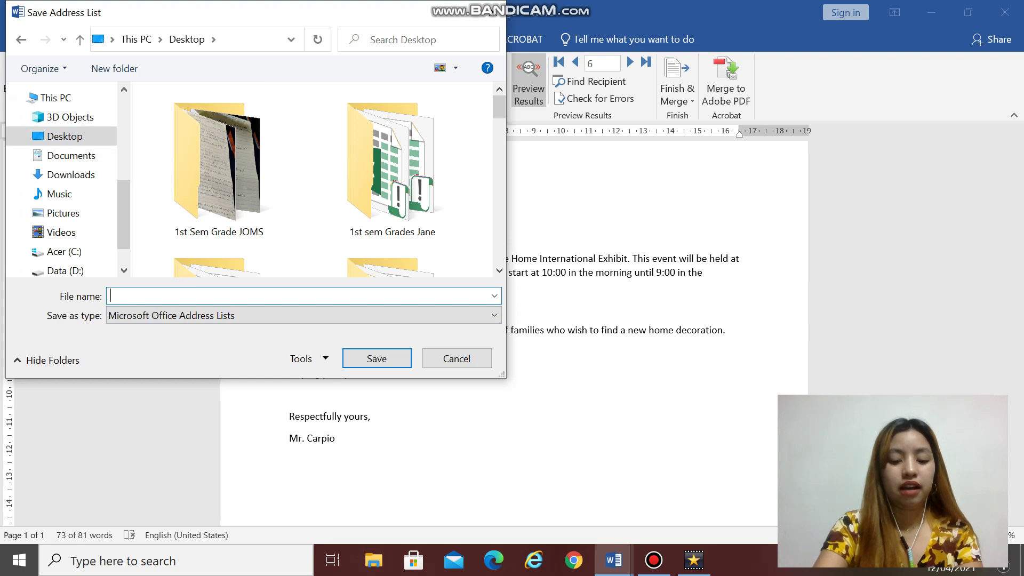
pyautogui.write('Information')
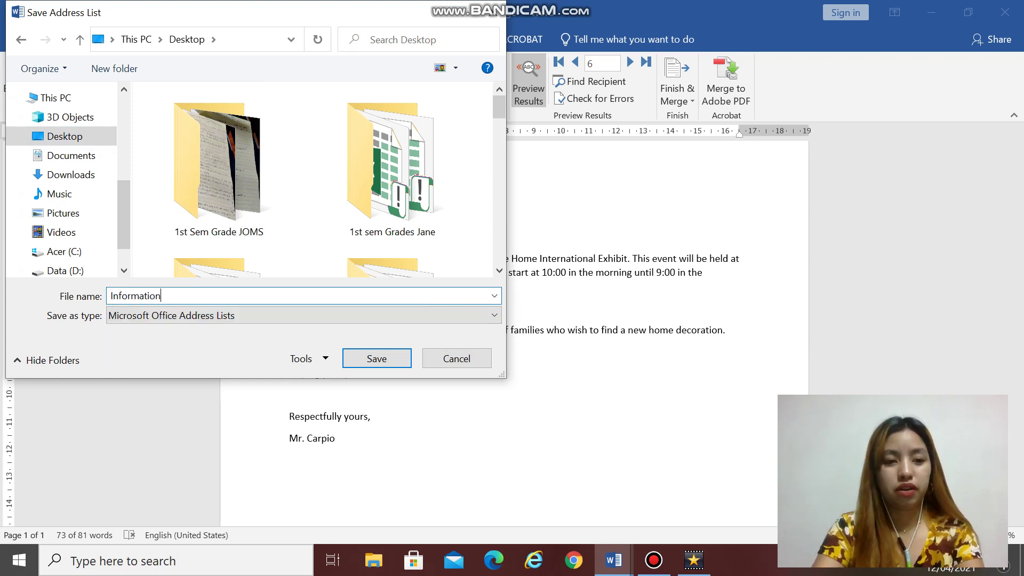
pyautogui.write(' List')
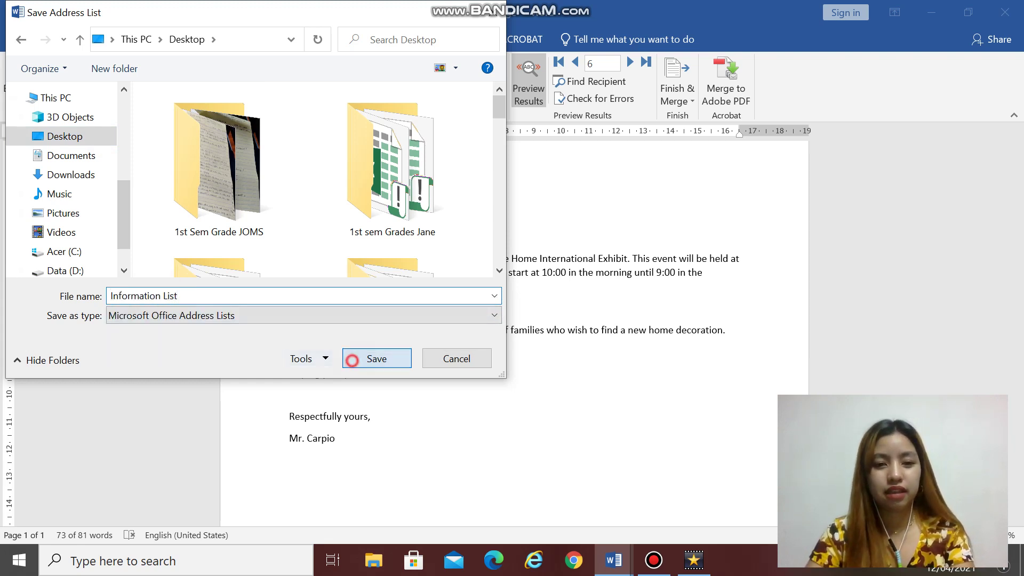
pyautogui.click(356, 360)
# Step: Delete the typed address and greeting lines and leave a blank line above the body
pyautogui.scroll(3, 514, 331)
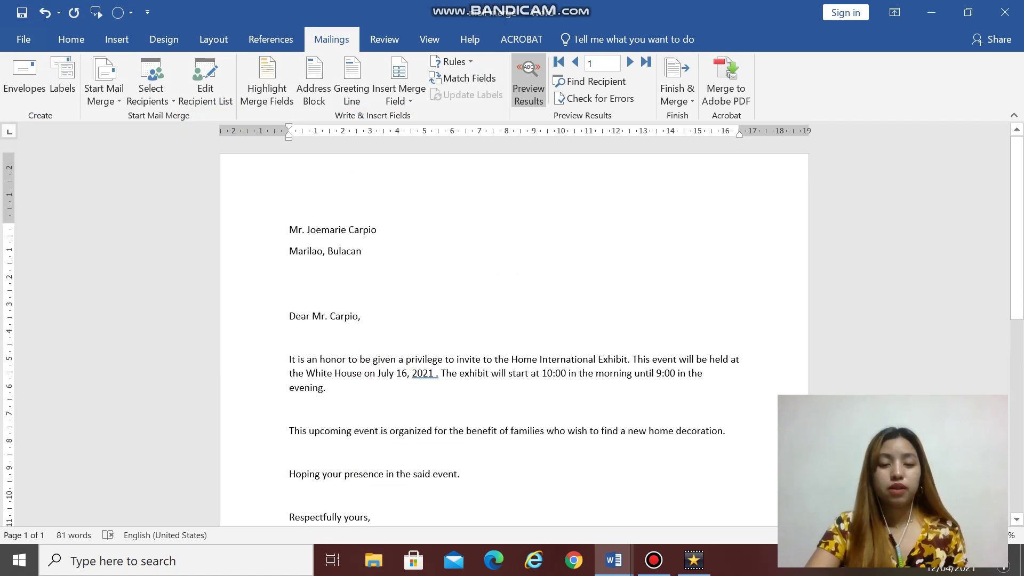
pyautogui.moveTo(285, 231); pyautogui.dragTo(366, 320)
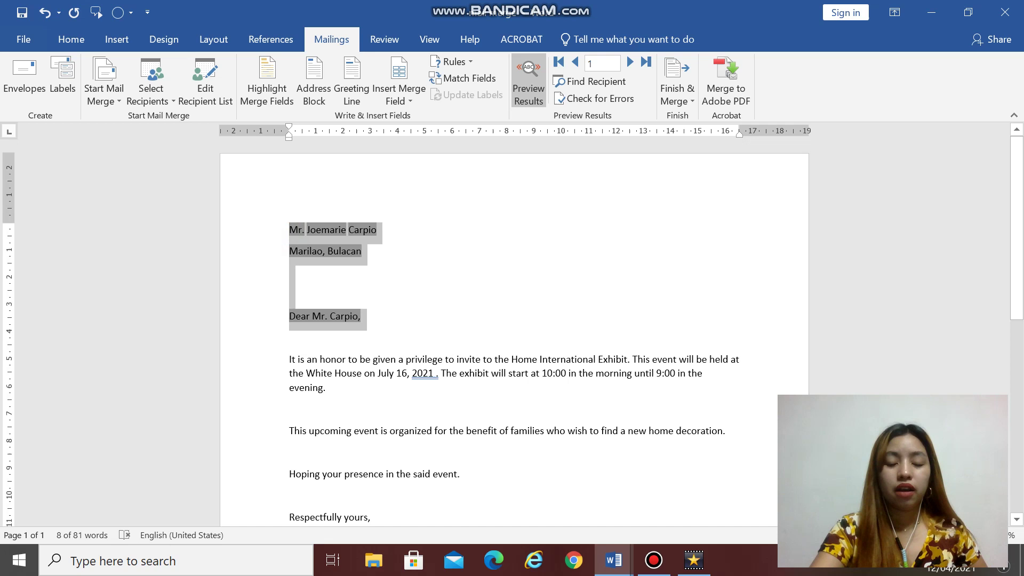
pyautogui.press('Delete')
pyautogui.press('Return')
pyautogui.press('Return')
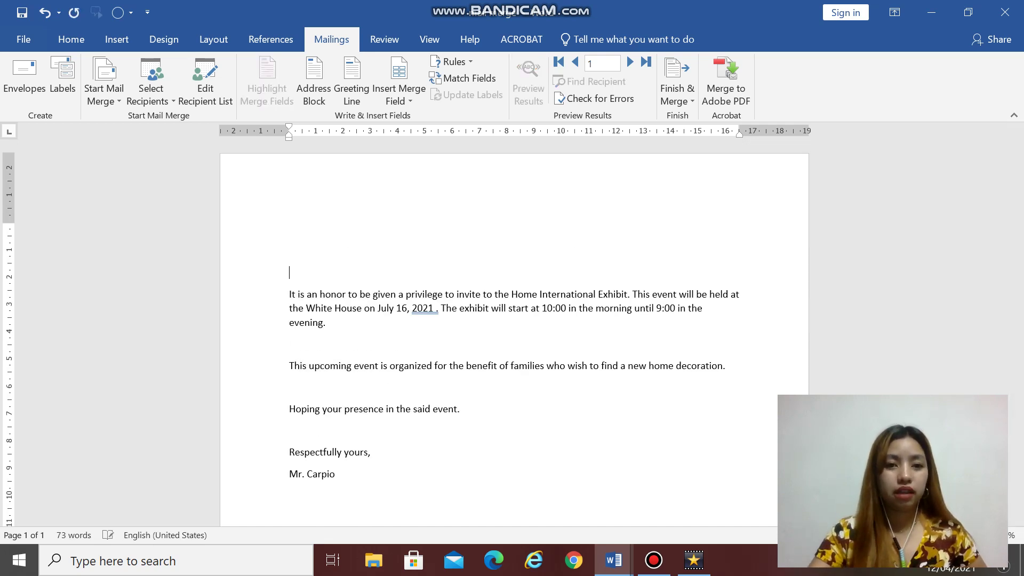
pyautogui.click(288, 229)
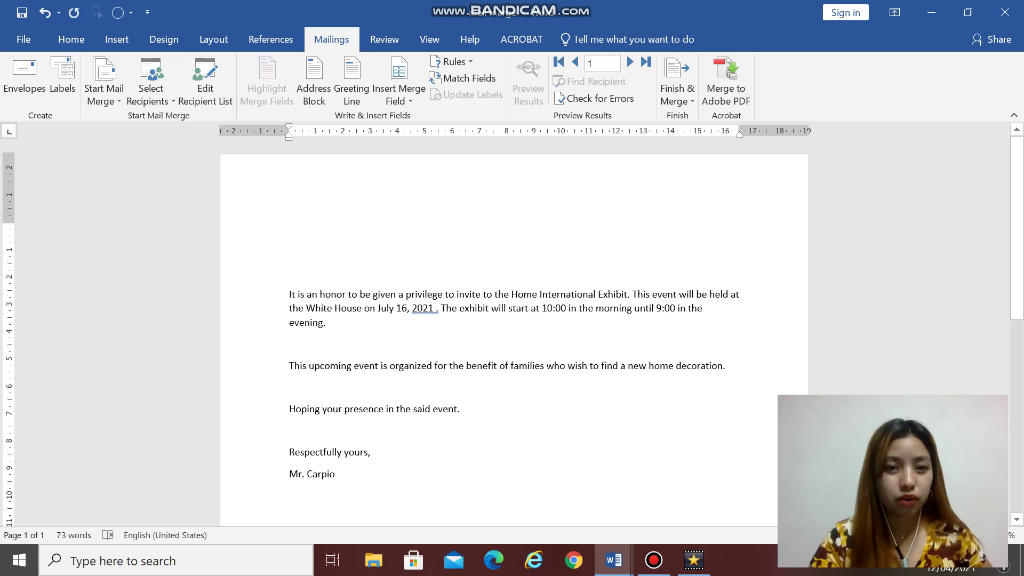
# Step: Set up an Address Block in 'Mr. Joshua Randall Jr.' format without company name, previewing recipient 3
pyautogui.click(314, 80)
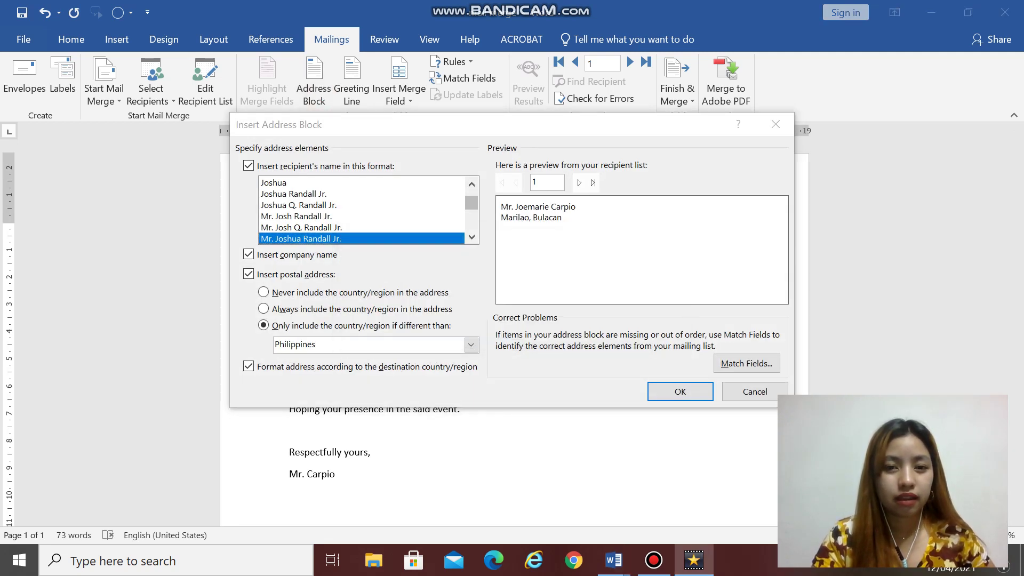
pyautogui.moveTo(471, 203)
pyautogui.mouseDown()
pyautogui.moveTo(471, 223)
pyautogui.moveTo(471, 197)
pyautogui.mouseUp()
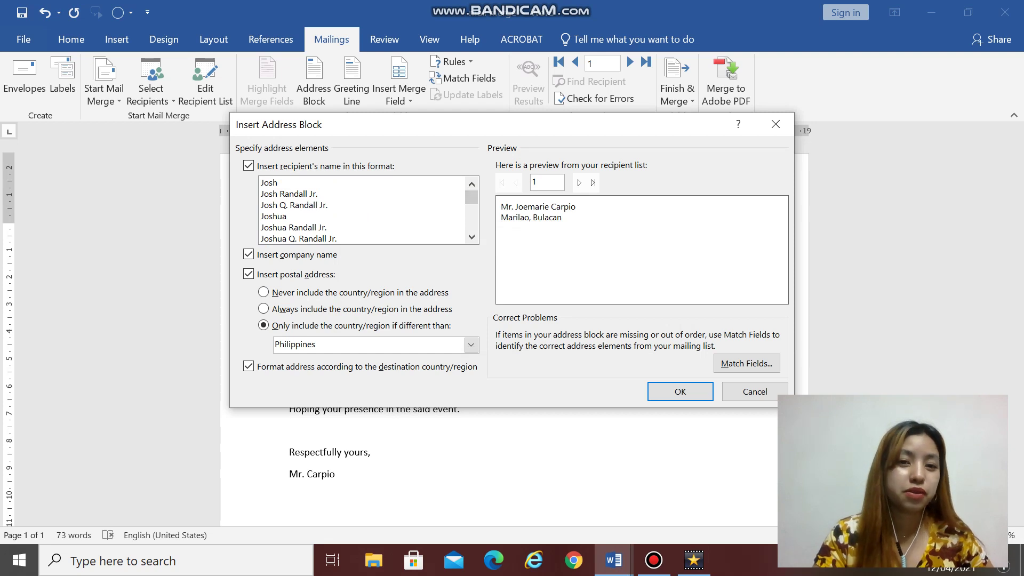
pyautogui.click(299, 239)
pyautogui.moveTo(471, 198); pyautogui.dragTo(471, 207)
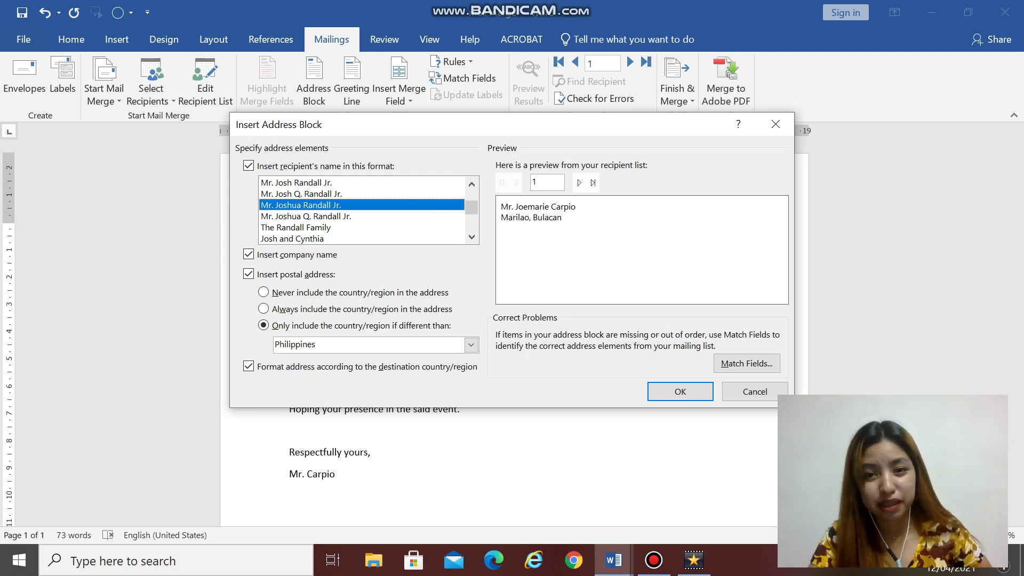
pyautogui.click(579, 183)
pyautogui.click(580, 182)
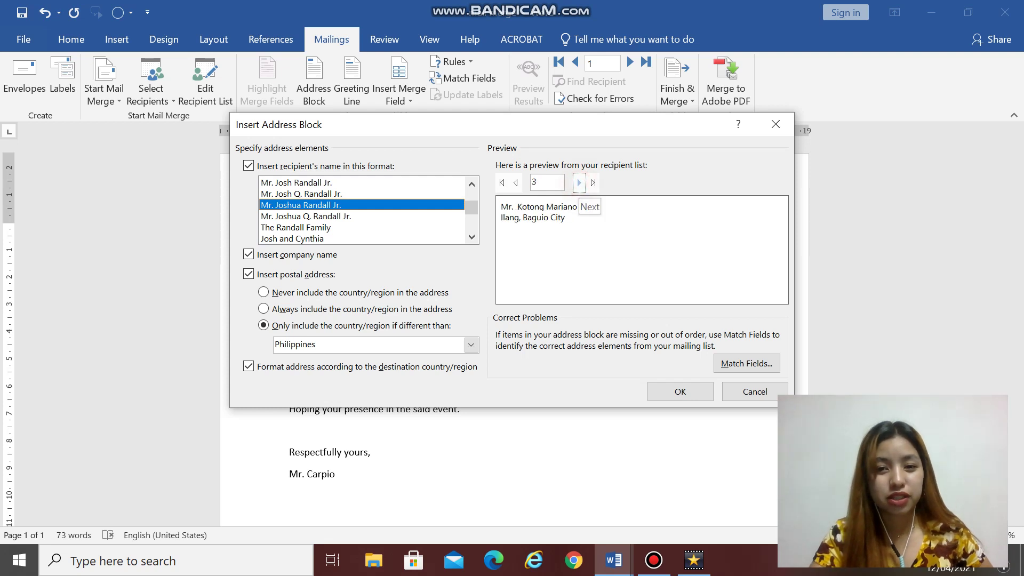
pyautogui.click(580, 183)
pyautogui.click(516, 183)
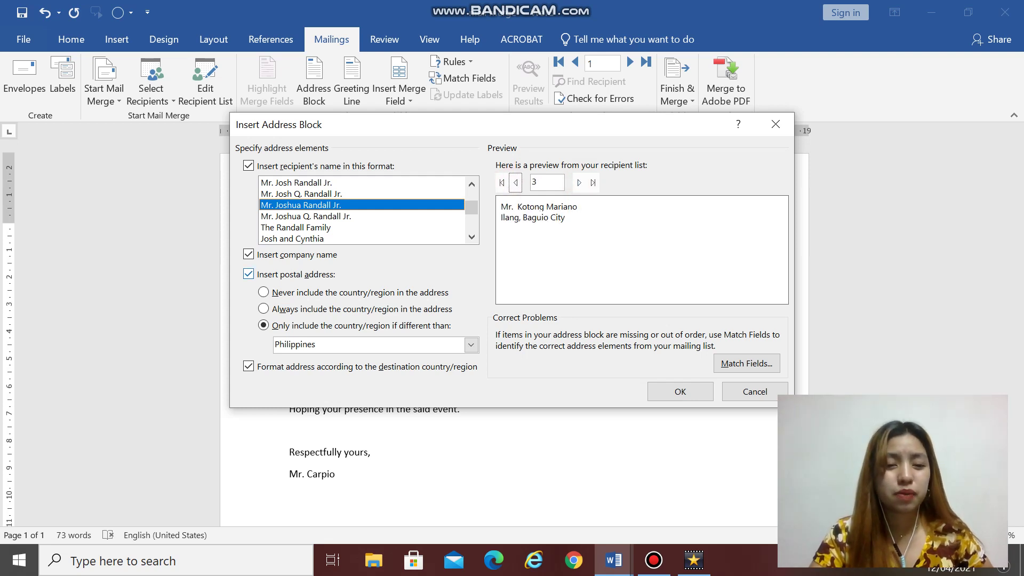
pyautogui.click(249, 254)
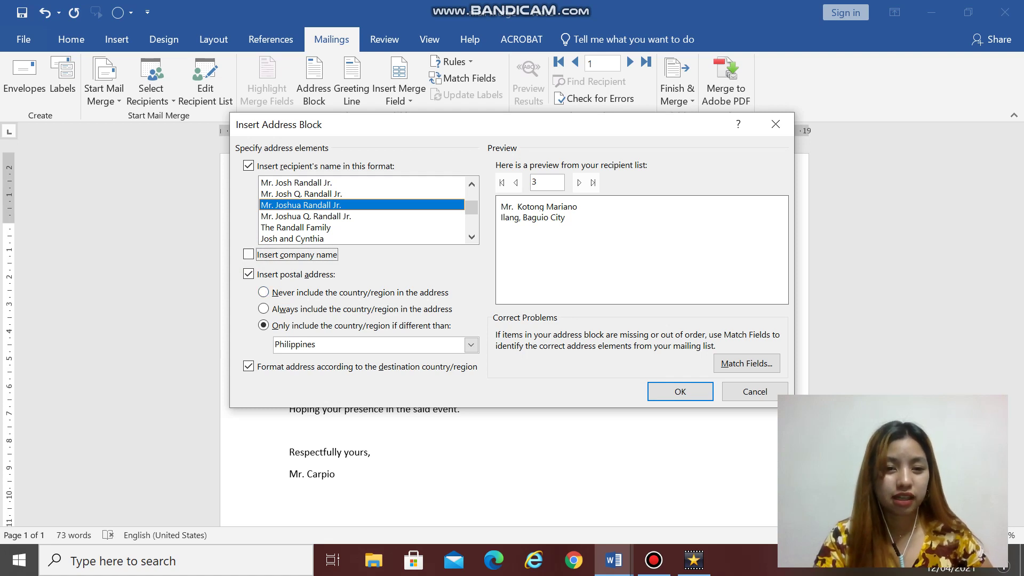
# Step: Insert the address block into the letter and add a blank line below it
pyautogui.click(681, 392)
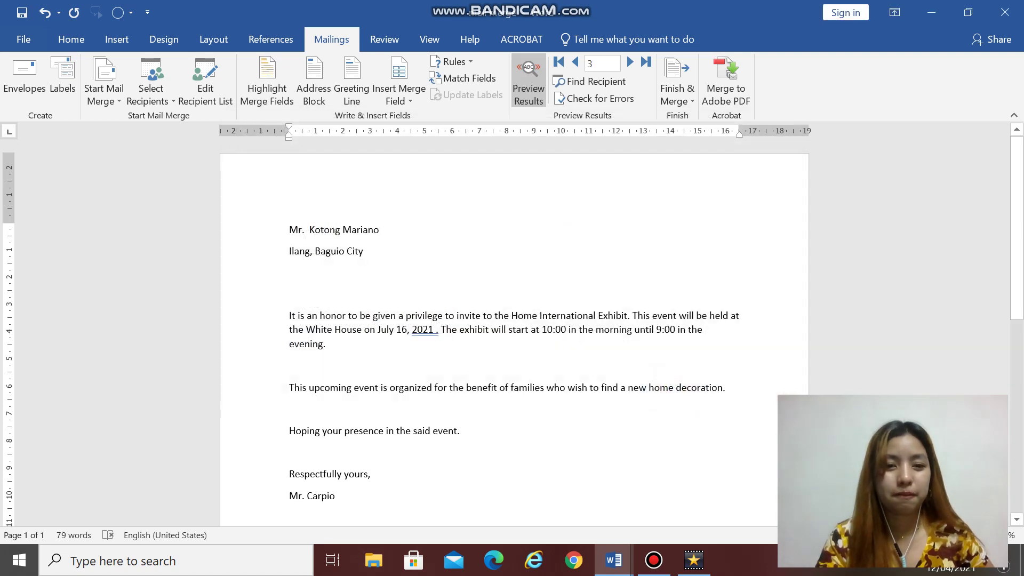
pyautogui.click(308, 283)
pyautogui.press('Return')
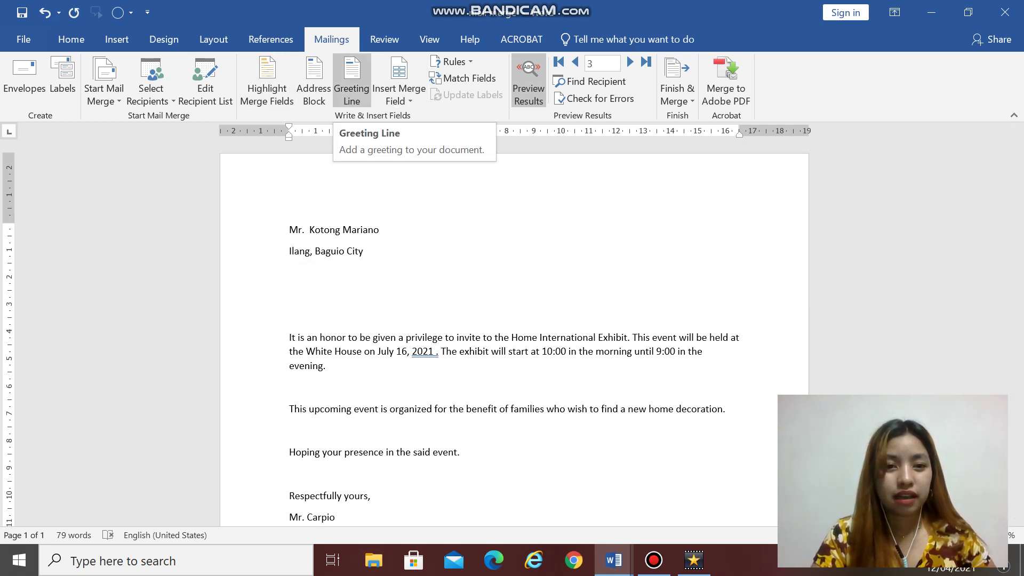
# Step: Insert a greeting line opening with 'Dear' in the Mr. Randall name format
pyautogui.click(352, 80)
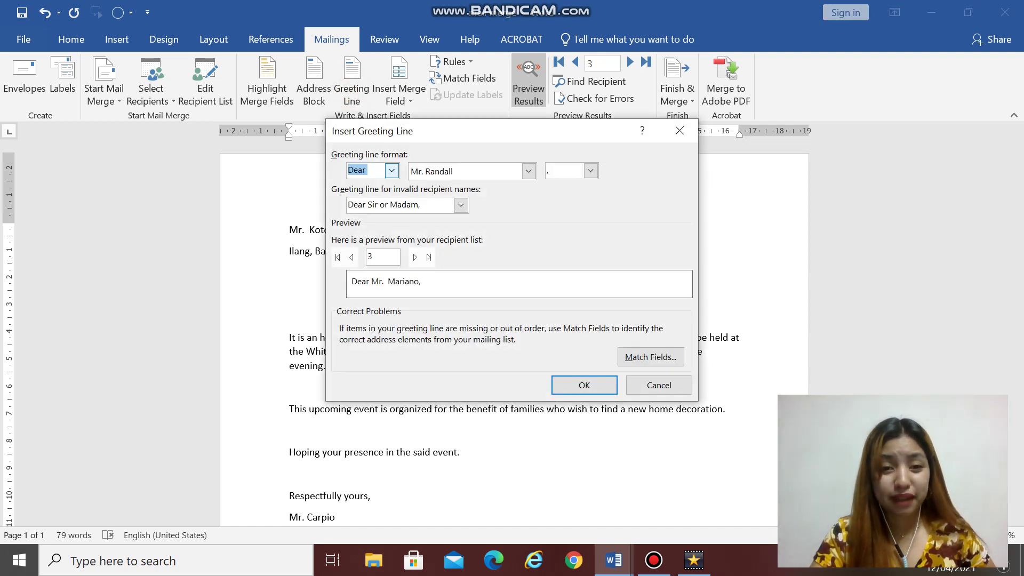
pyautogui.click(392, 171)
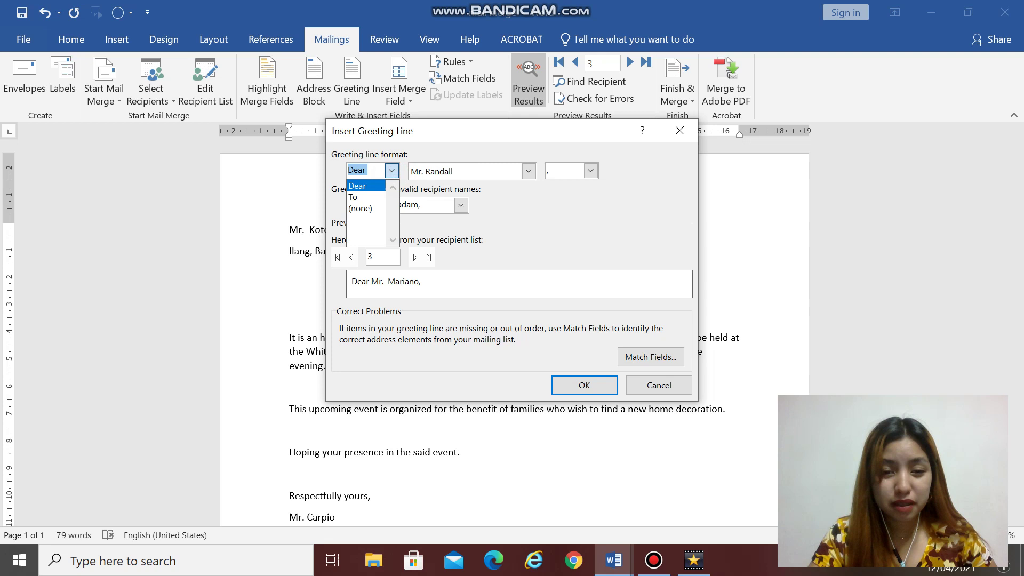
pyautogui.click(352, 196)
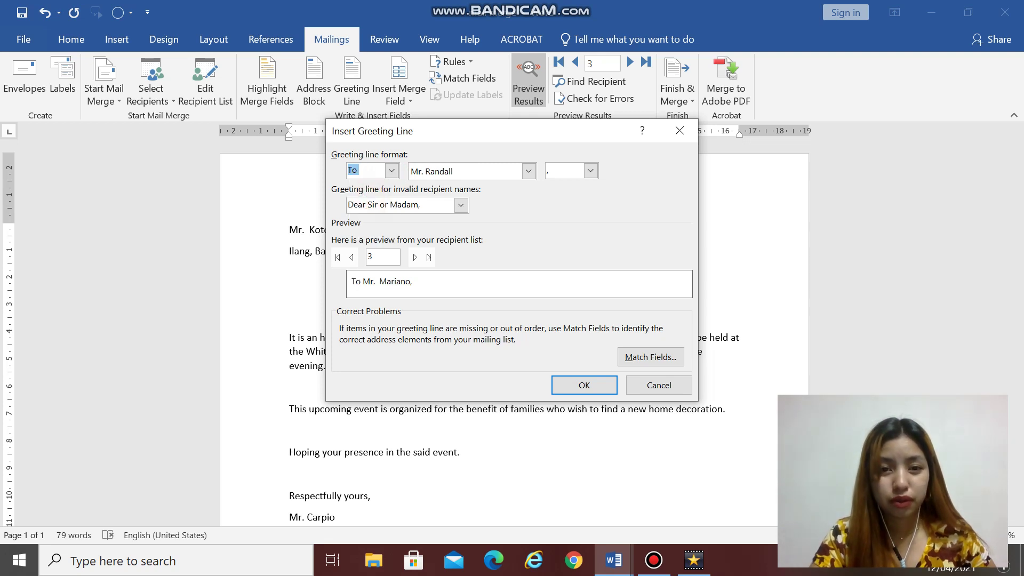
pyautogui.click(528, 171)
pyautogui.scroll(-2, 464, 227)
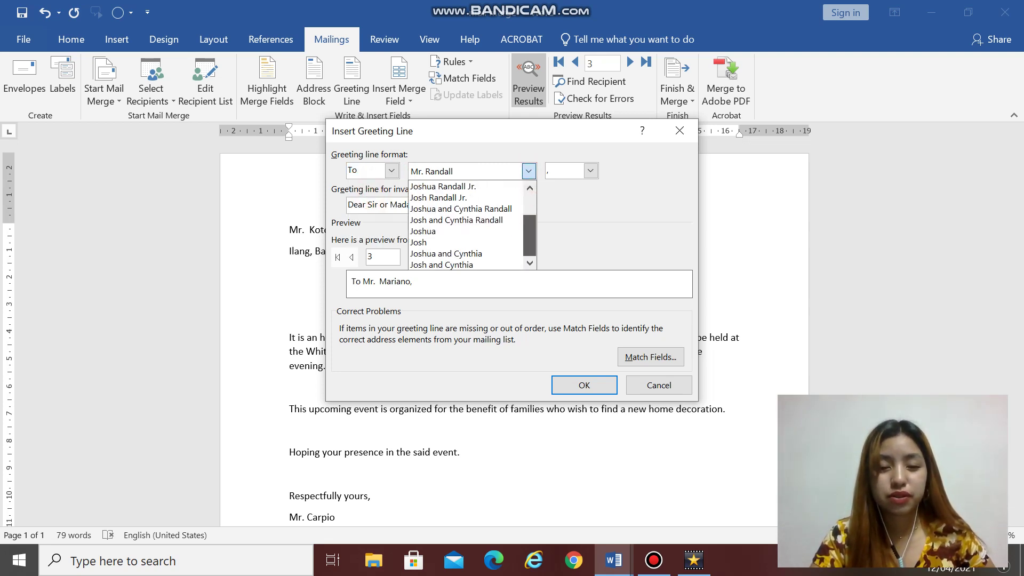
pyautogui.scroll(1, 465, 265)
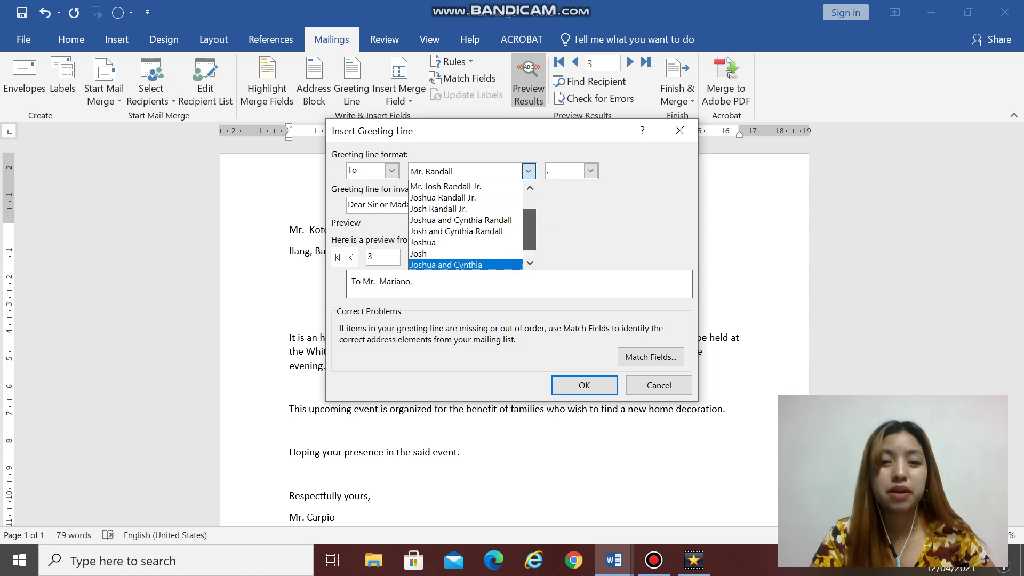
pyautogui.scroll(1, 464, 224)
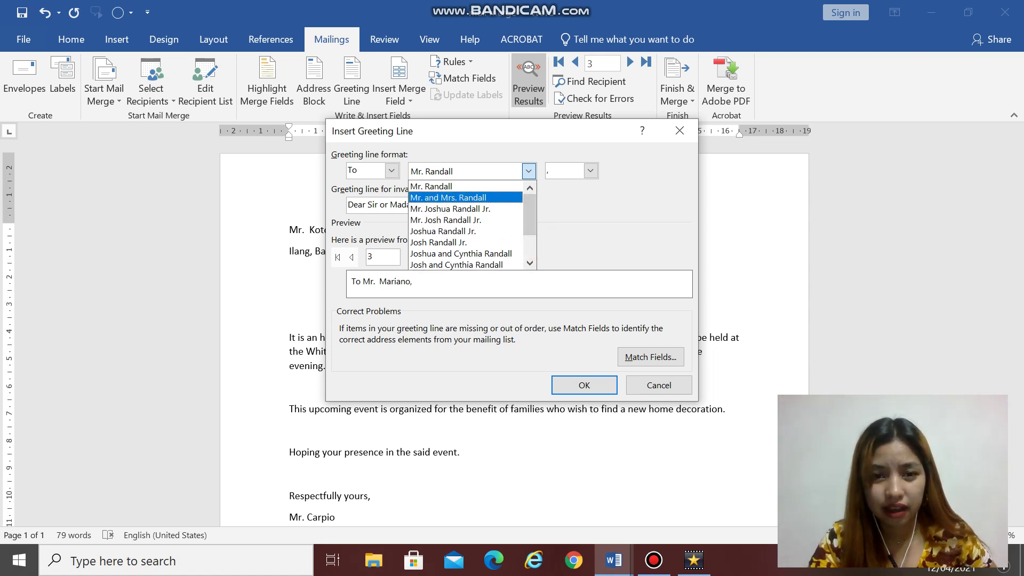
pyautogui.click(470, 186)
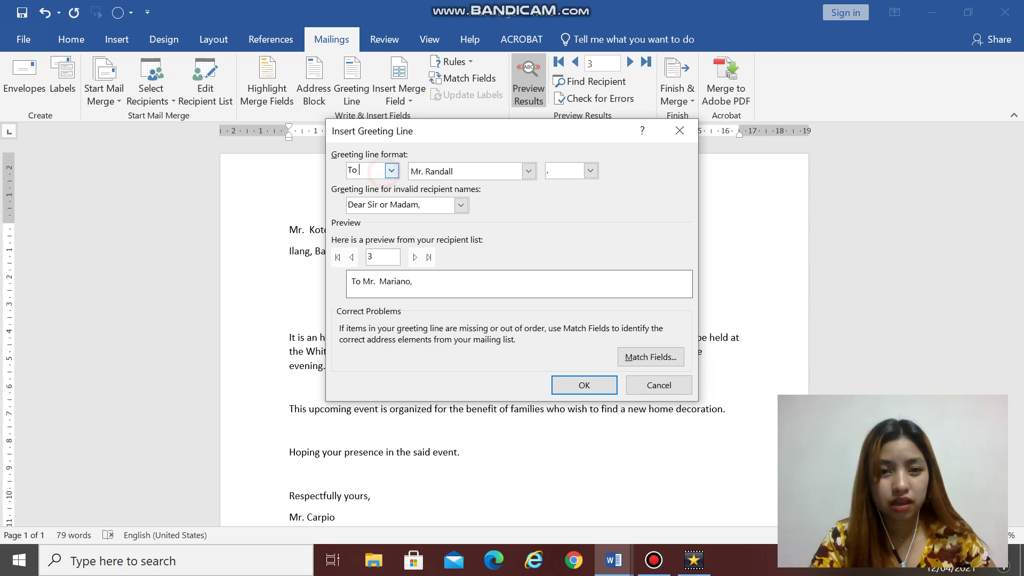
pyautogui.click(391, 170)
pyautogui.click(377, 189)
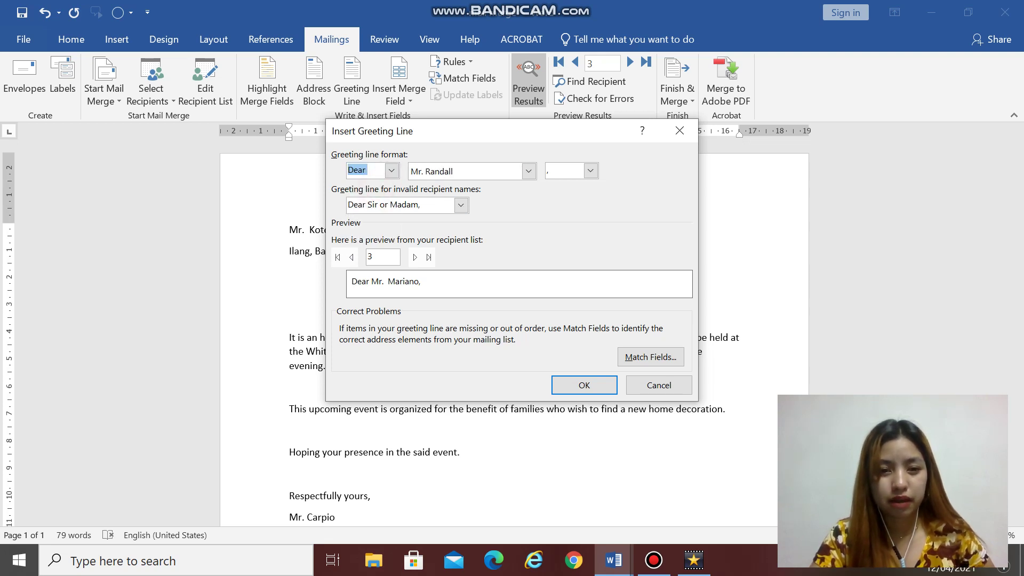
pyautogui.click(584, 385)
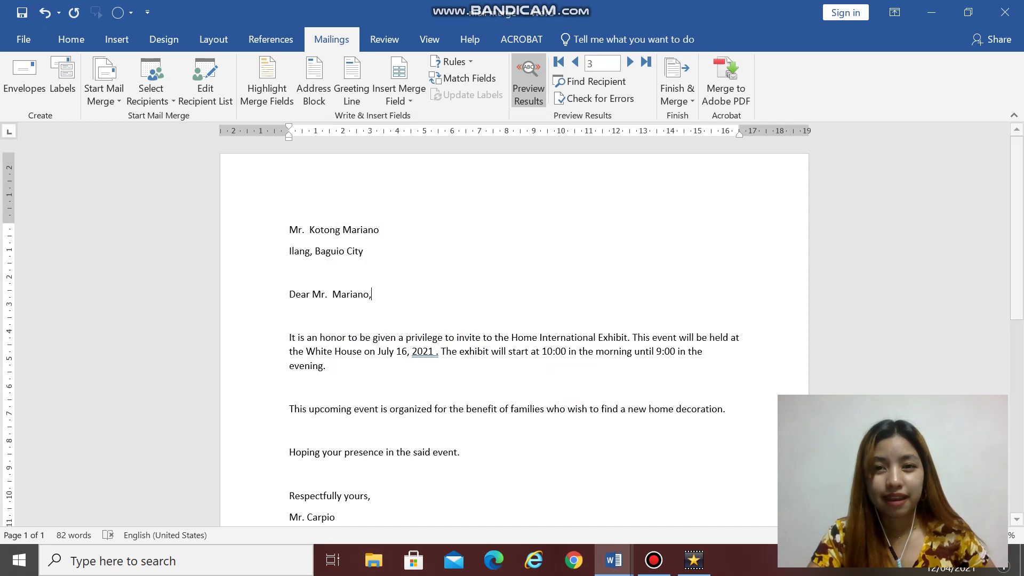
# Step: Browse the merge preview forward and back through the records, ending on recipient 2
pyautogui.click(575, 62)
pyautogui.click(630, 62)
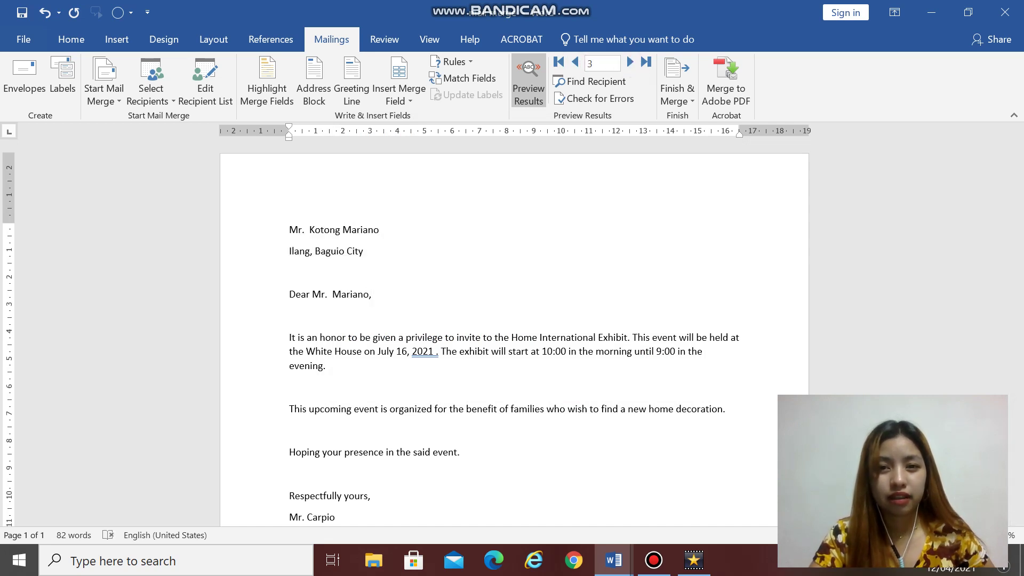
pyautogui.click(630, 62)
pyautogui.click(630, 62)
pyautogui.click(630, 62)
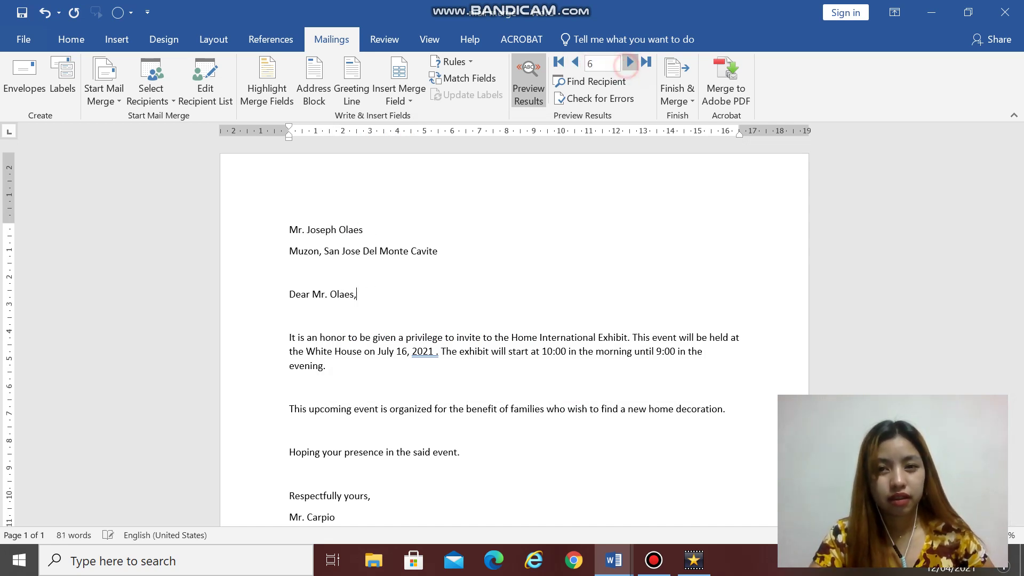
pyautogui.click(576, 62)
pyautogui.click(575, 62)
pyautogui.click(575, 62)
pyautogui.click(575, 62)
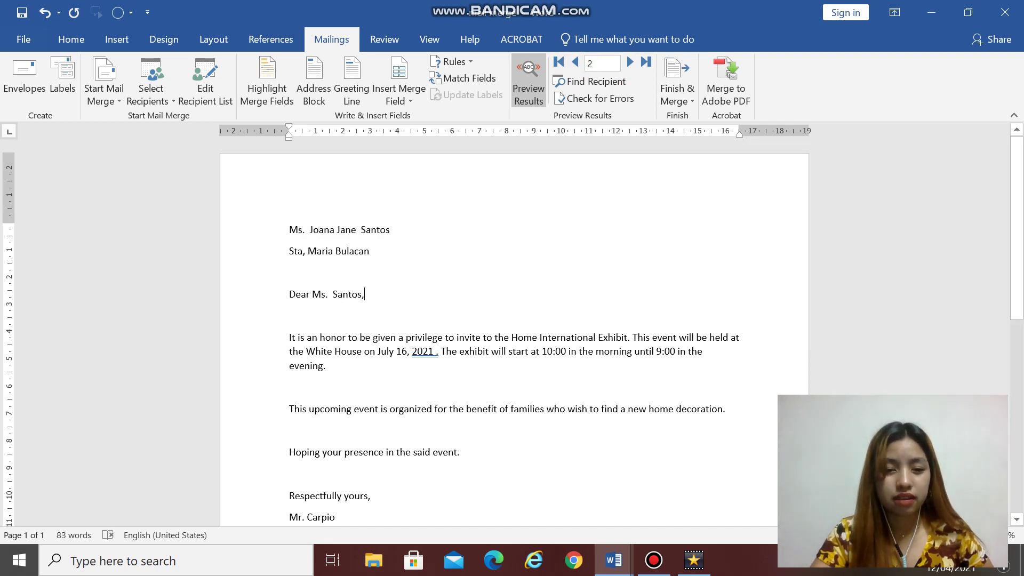
pyautogui.click(365, 294)
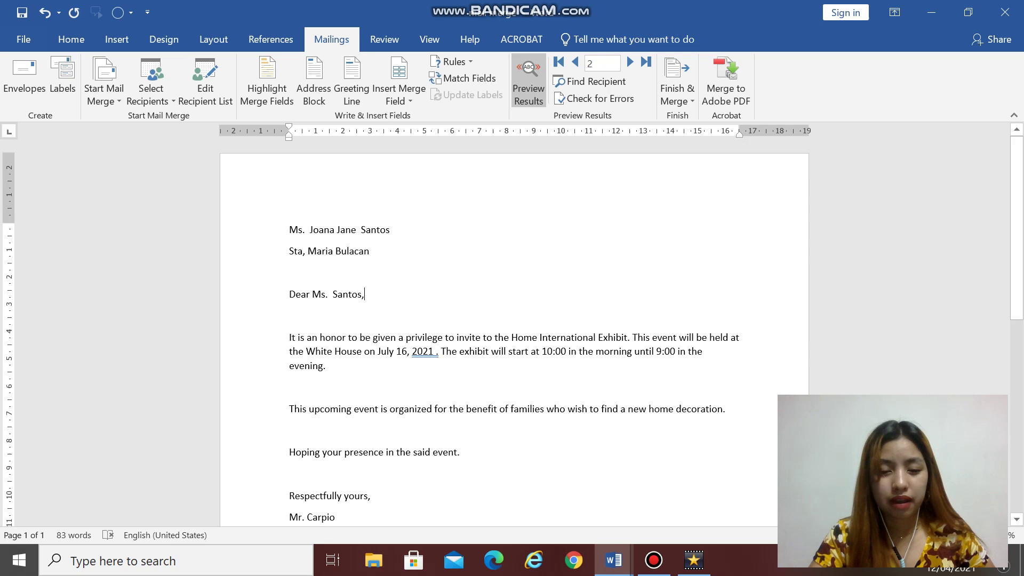
pyautogui.scroll(-1, 512, 320)
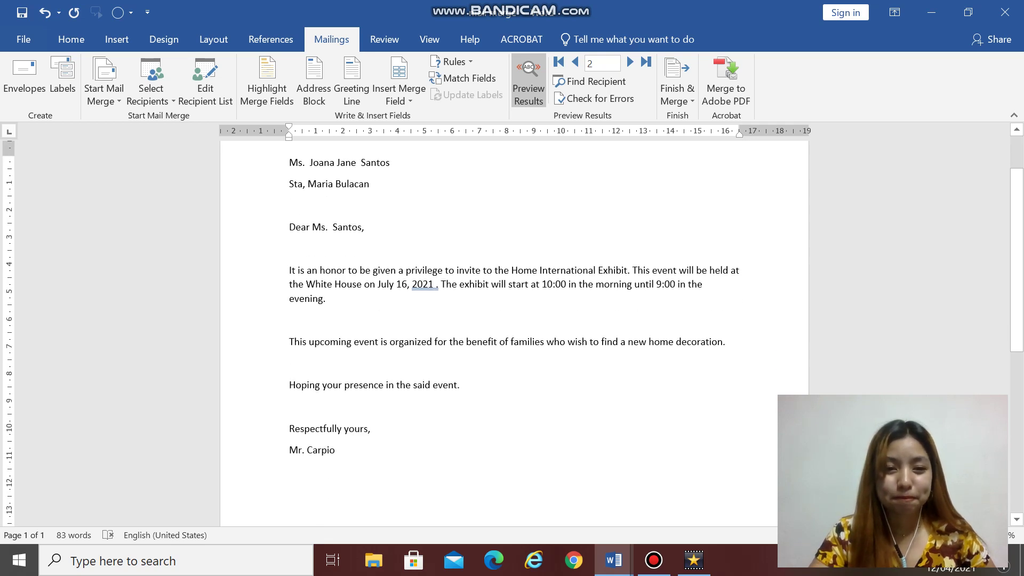
pyautogui.moveTo(286, 277); pyautogui.dragTo(355, 343)
pyautogui.click(453, 362)
pyautogui.scroll(1, 453, 361)
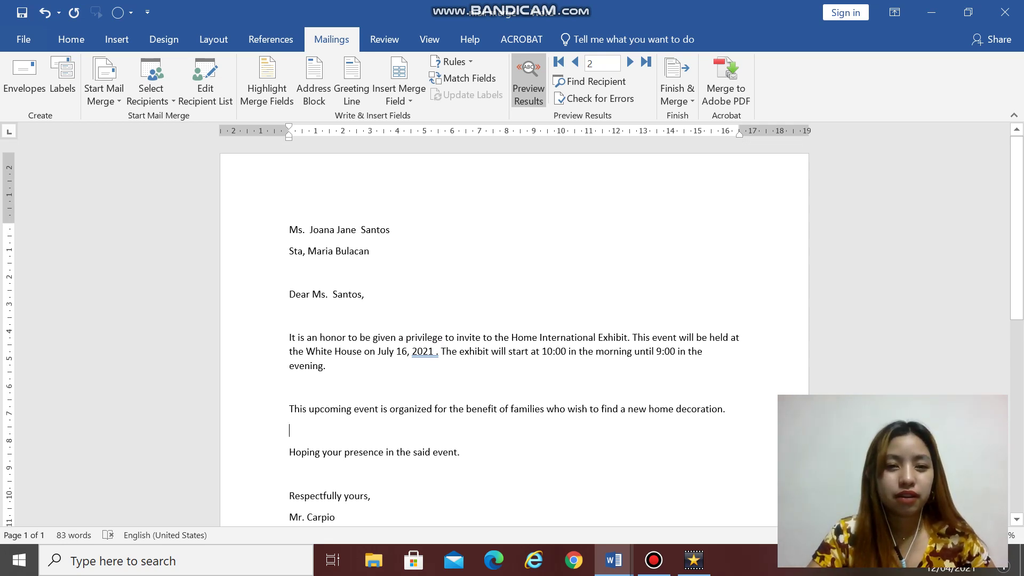
# Step: Delete the old address block lines and add a blank line above the greeting
pyautogui.moveTo(288, 230); pyautogui.dragTo(293, 272)
pyautogui.press('Delete')
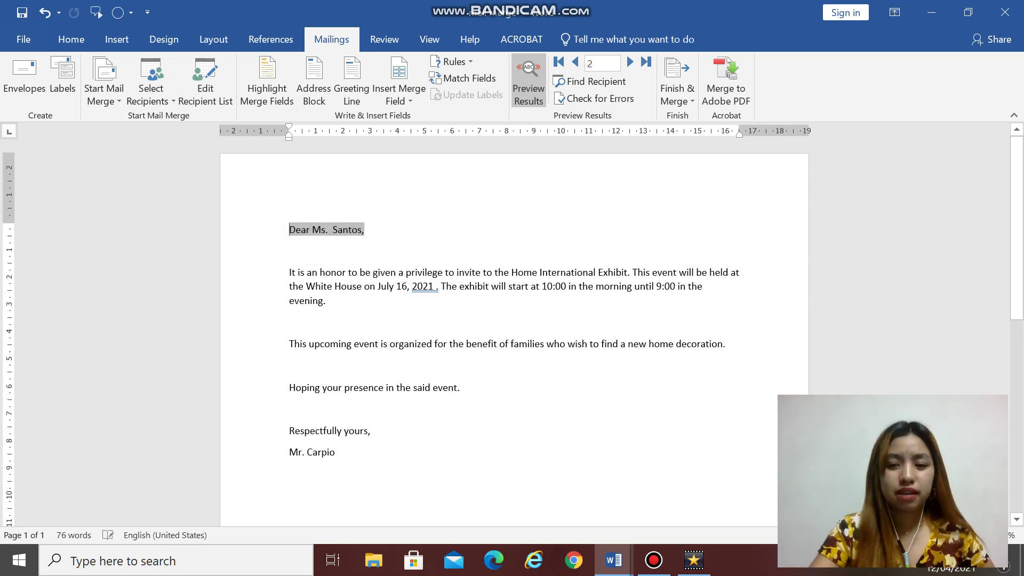
pyautogui.click(305, 192)
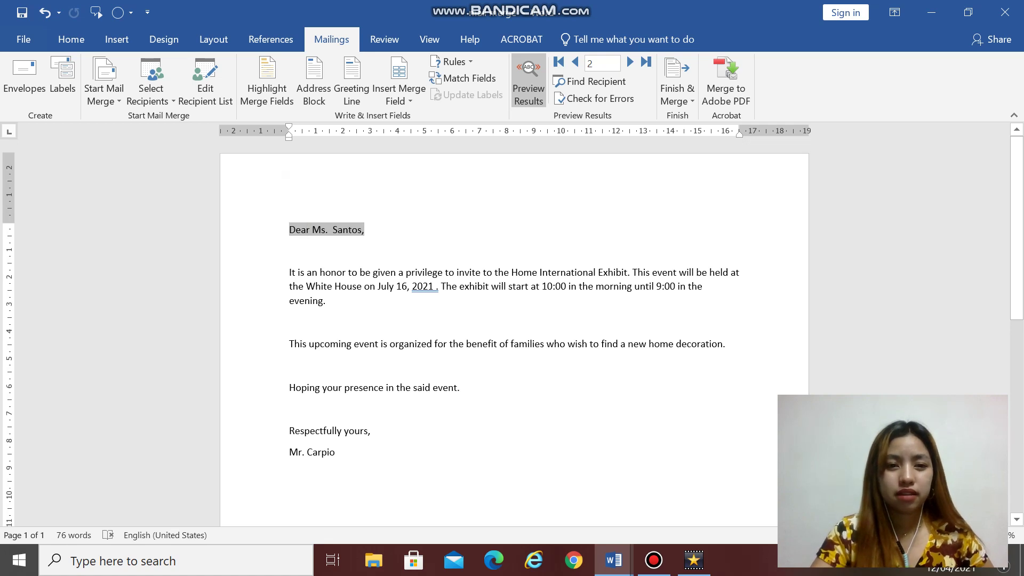
pyautogui.click(280, 224)
pyautogui.press('Return')
pyautogui.press('Return')
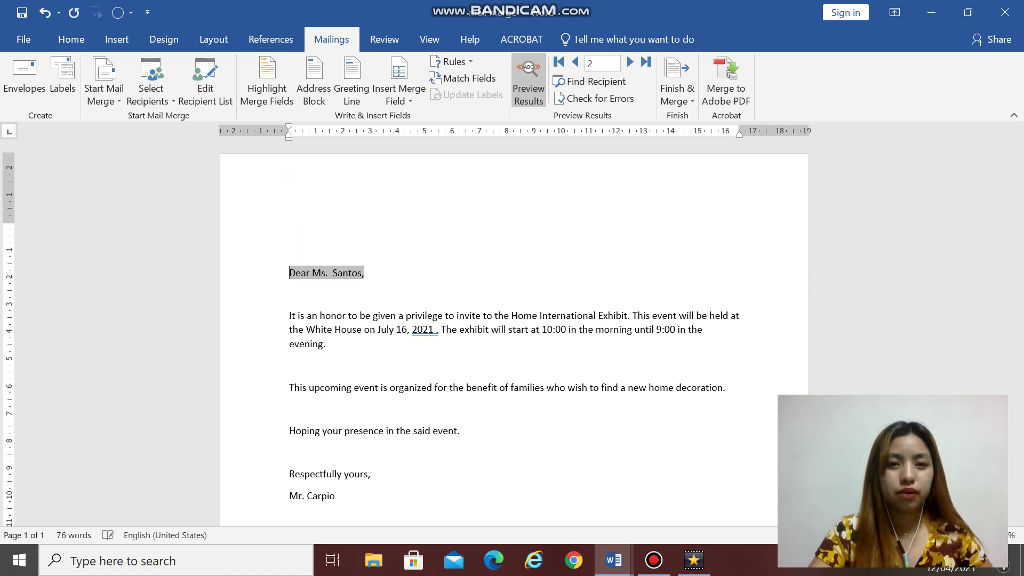
# Step: Insert the Title and Last_Name merge fields, with Address_Line_1 on the line below
pyautogui.click(336, 189)
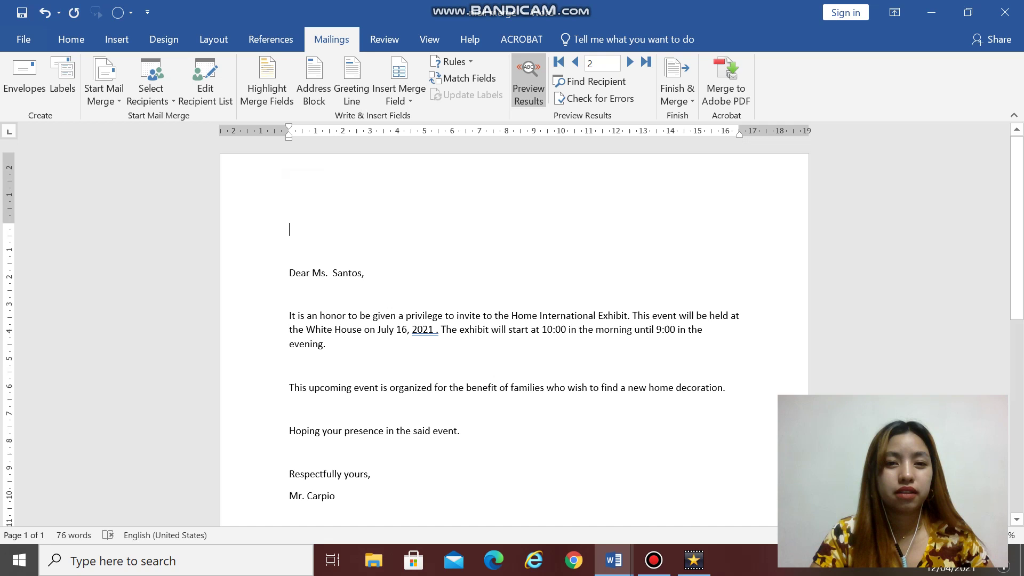
pyautogui.click(399, 95)
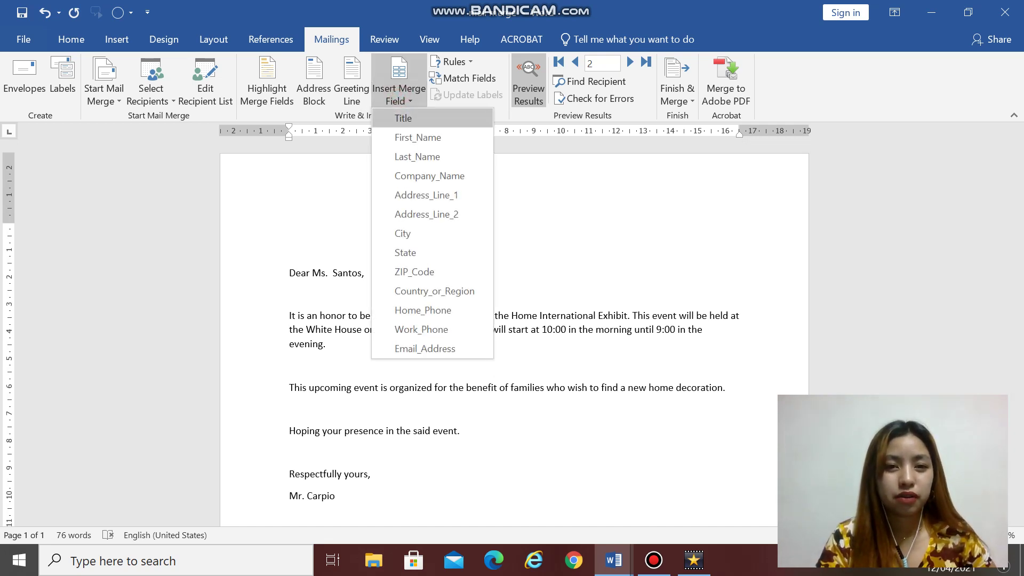
pyautogui.click(401, 118)
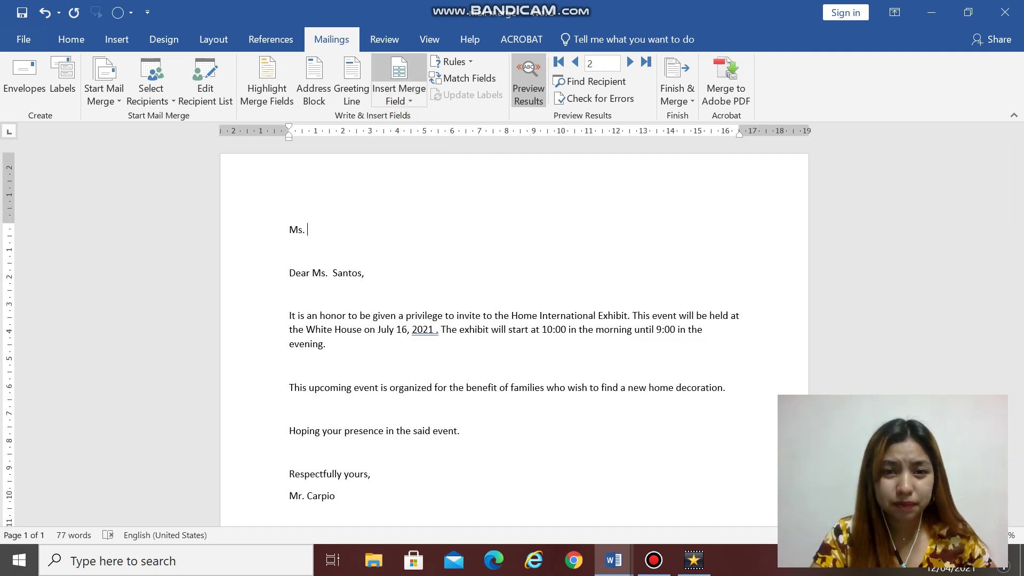
pyautogui.click(399, 69)
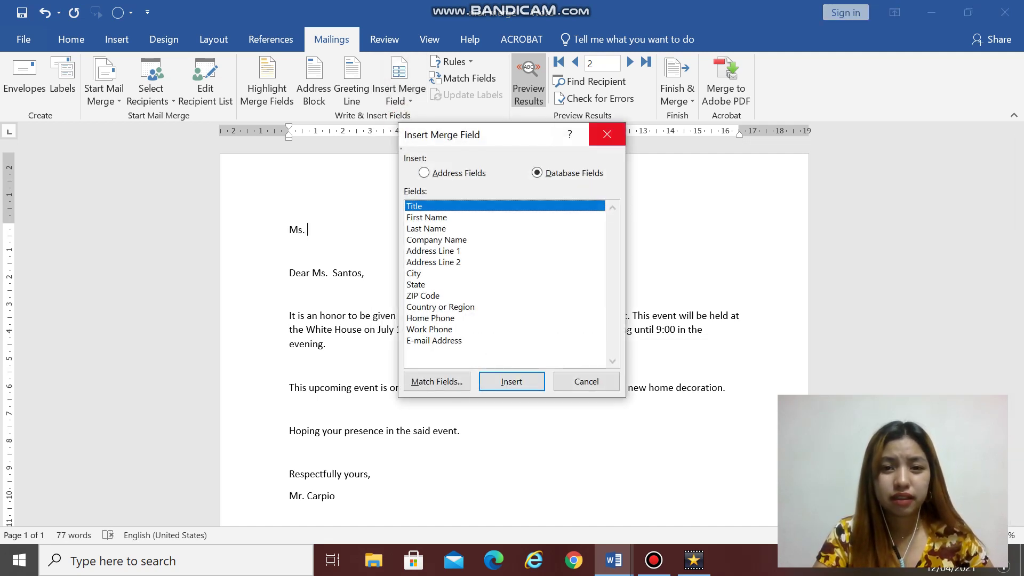
pyautogui.click(607, 134)
pyautogui.click(405, 101)
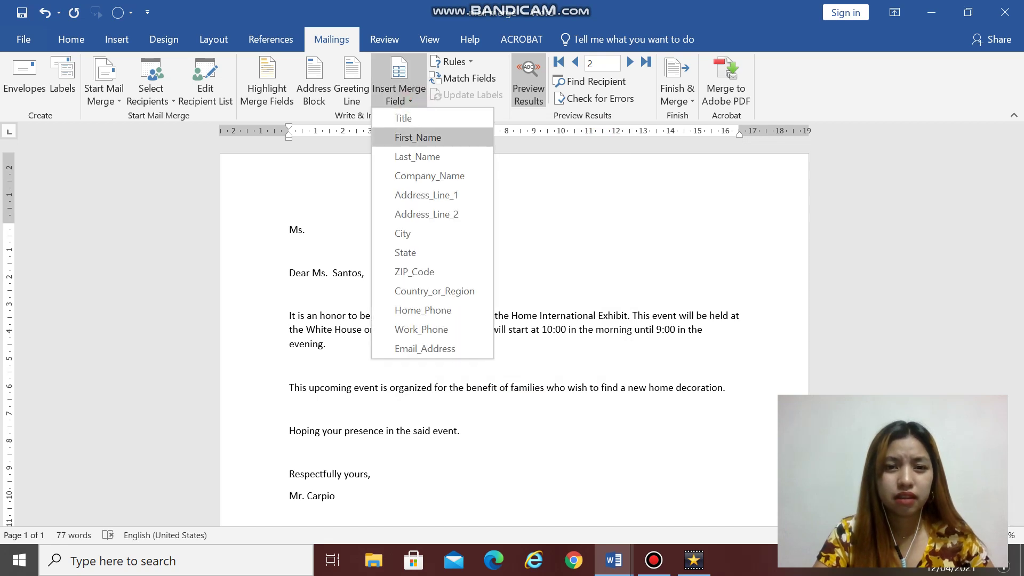
pyautogui.click(418, 158)
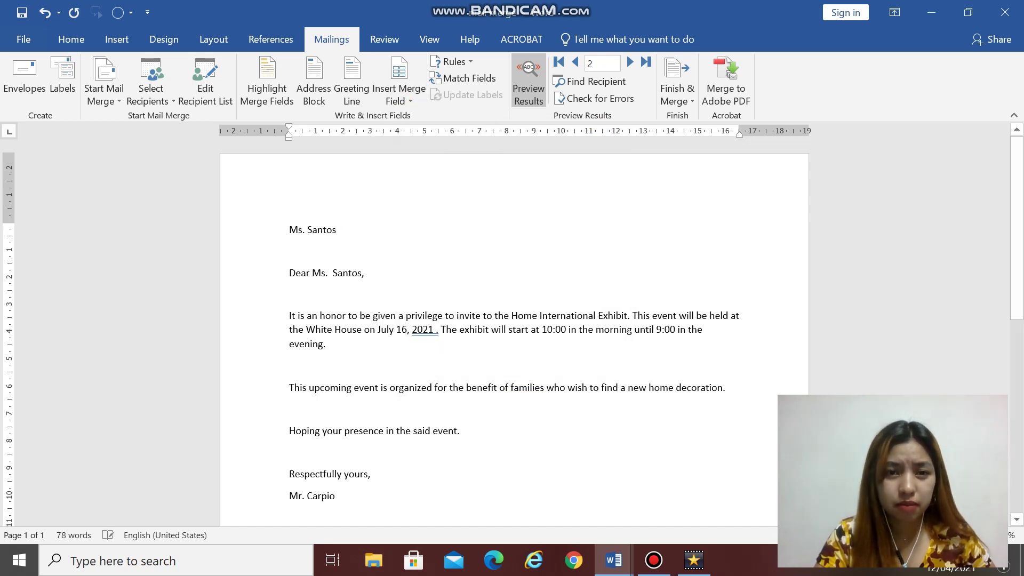
pyautogui.press('Return')
pyautogui.click(399, 96)
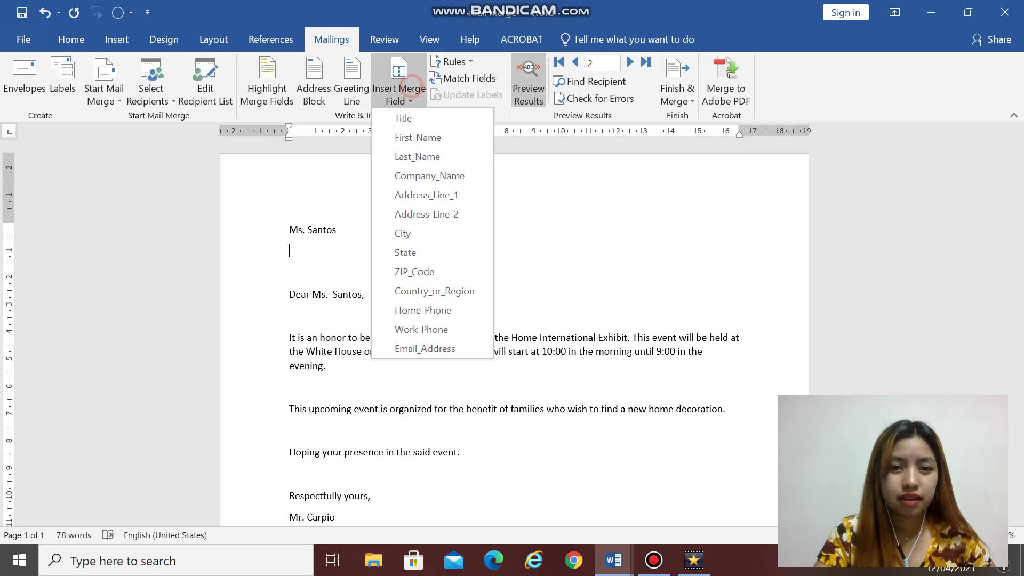
pyautogui.click(427, 196)
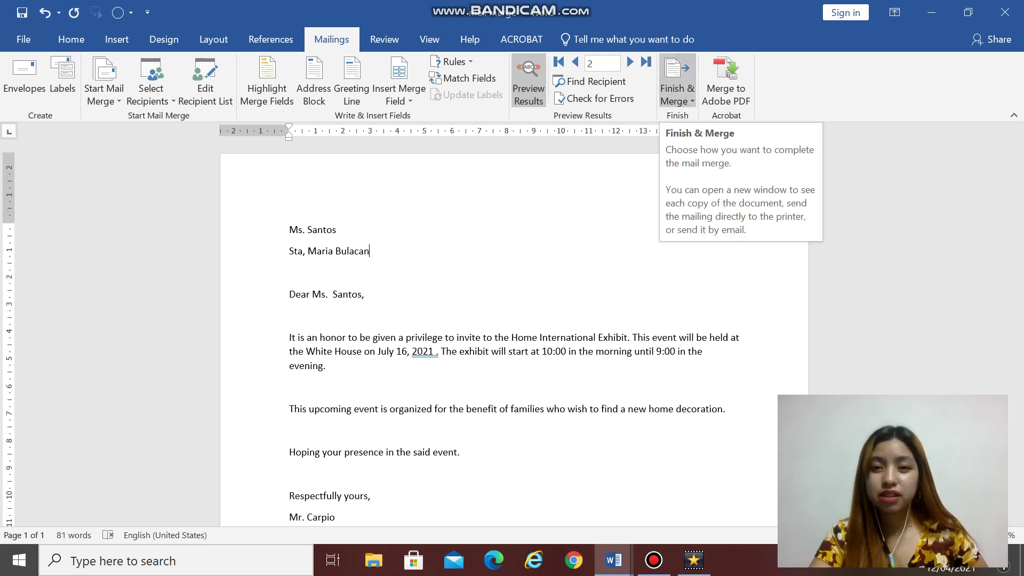
pyautogui.click(678, 99)
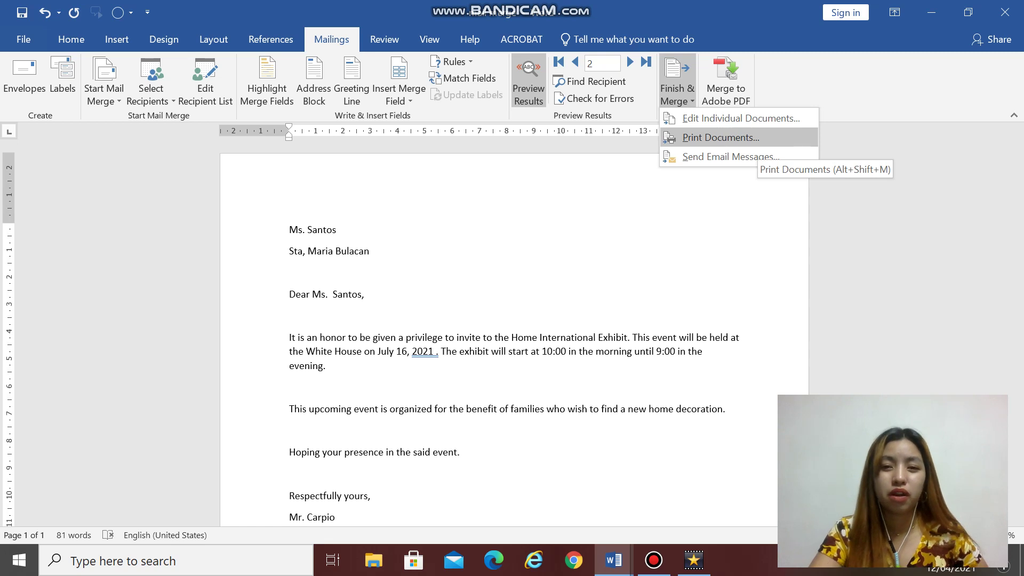
pyautogui.click(747, 139)
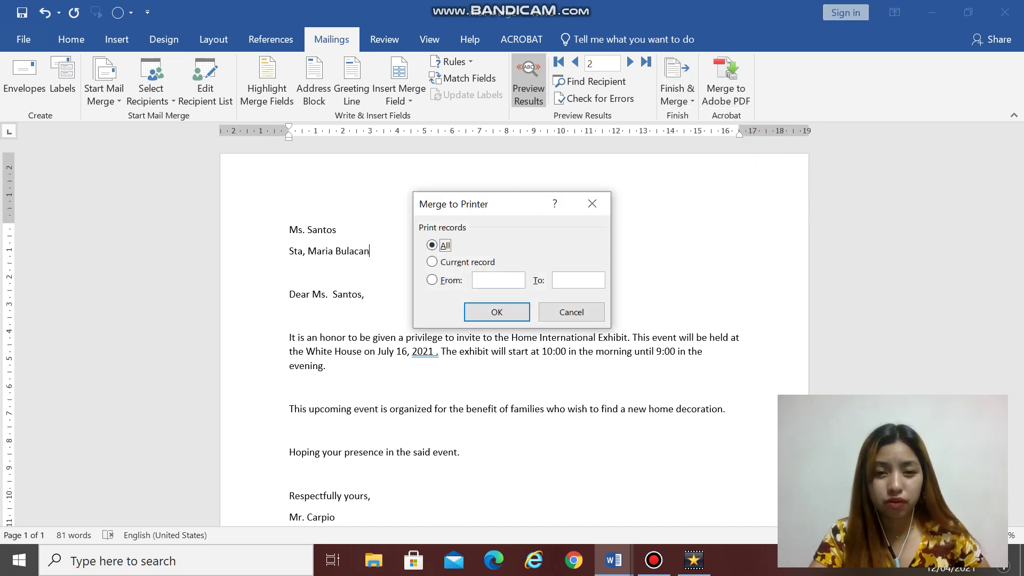
pyautogui.click(432, 261)
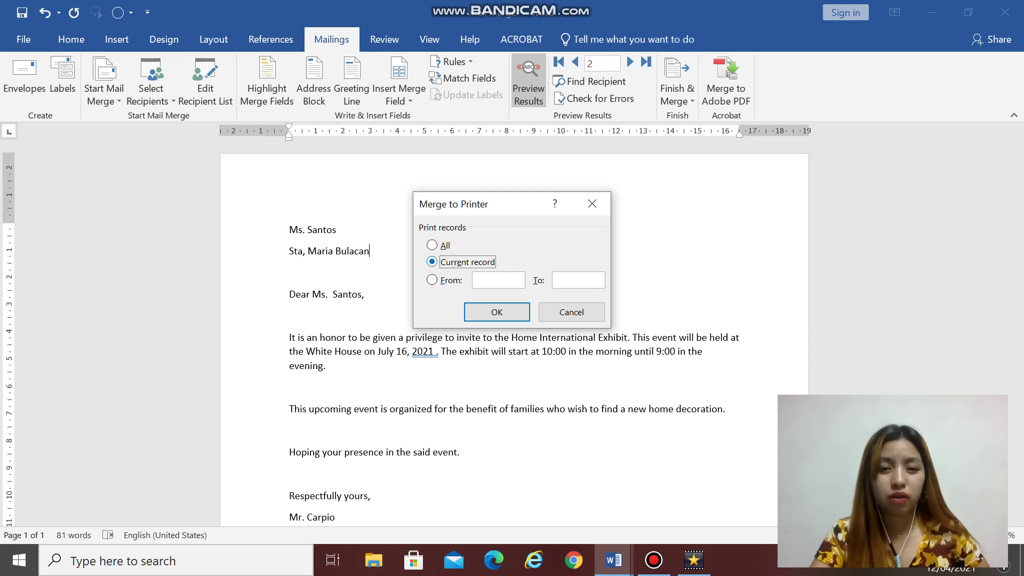
pyautogui.click(432, 280)
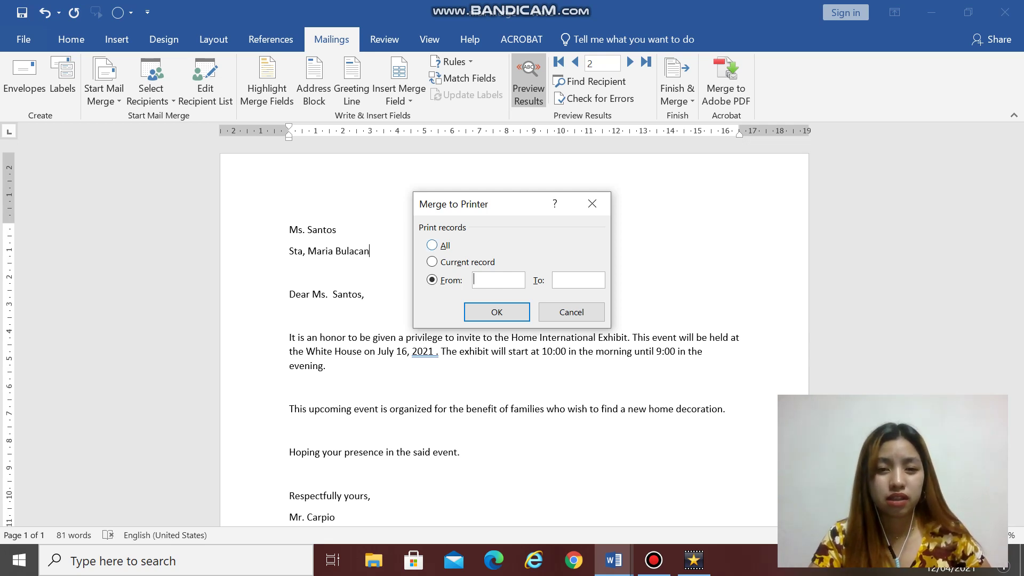
pyautogui.hotkey('alt', 'a')
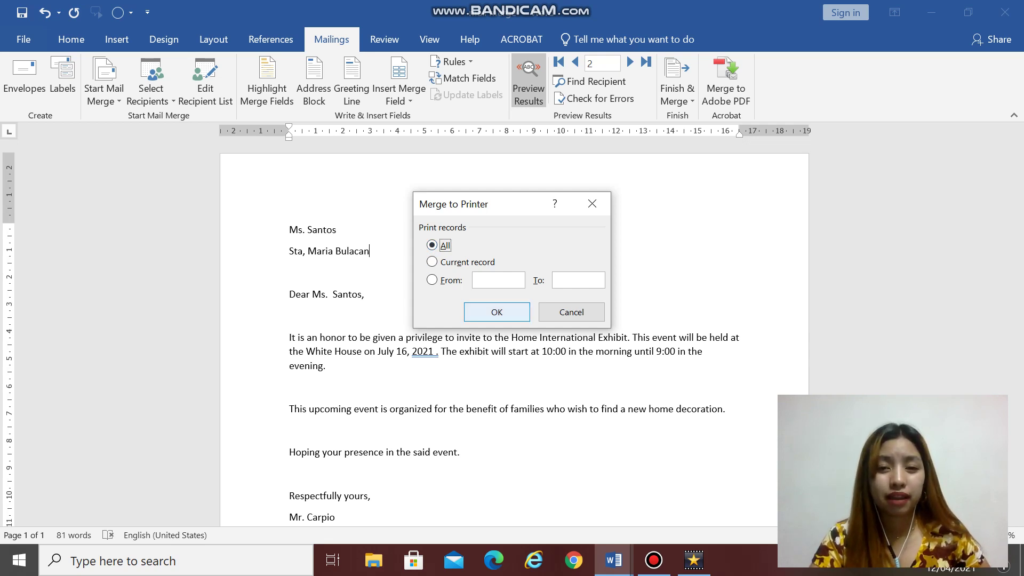
pyautogui.click(592, 203)
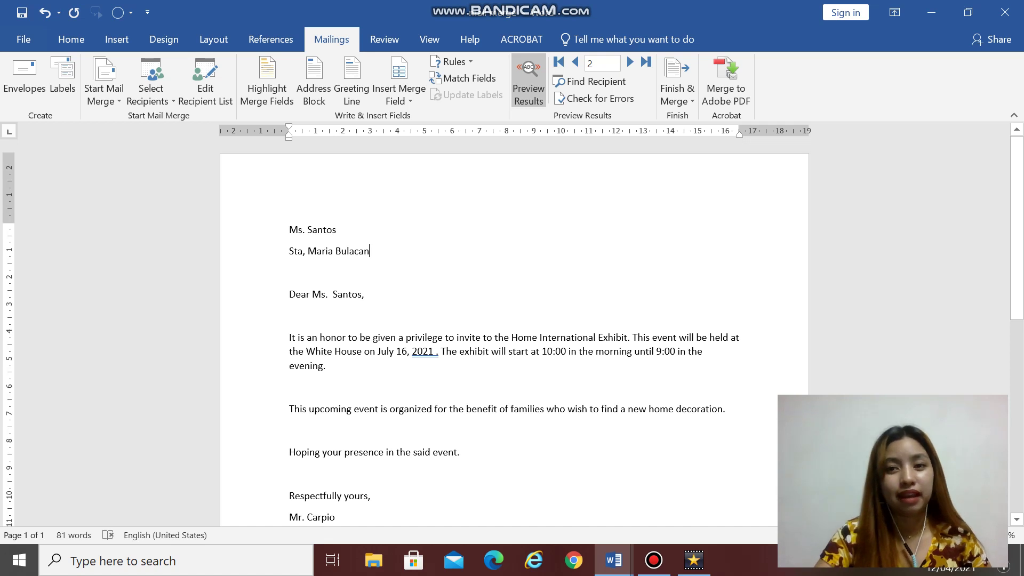
pyautogui.scroll(-1, 514, 331)
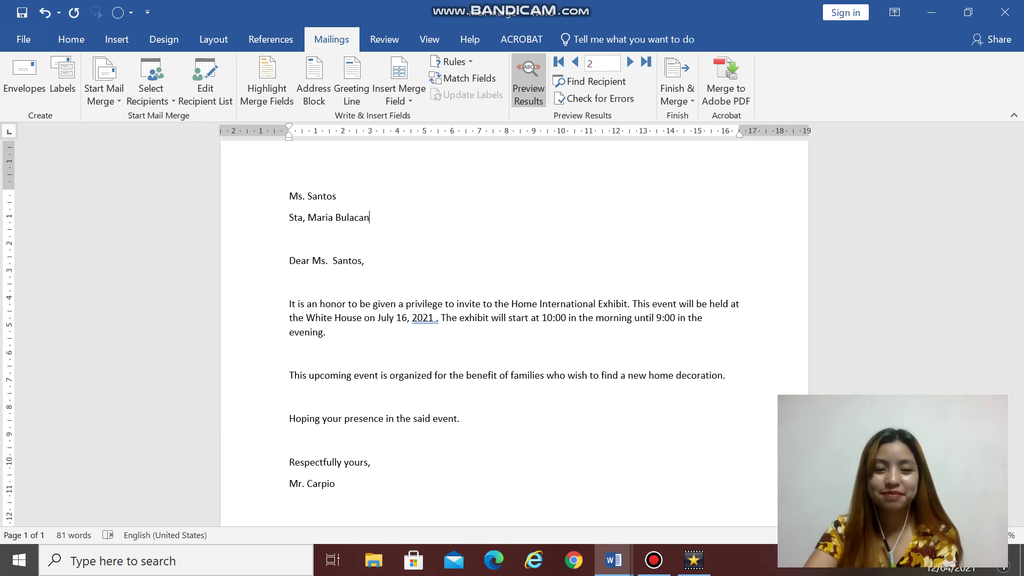
pyautogui.click(654, 560)
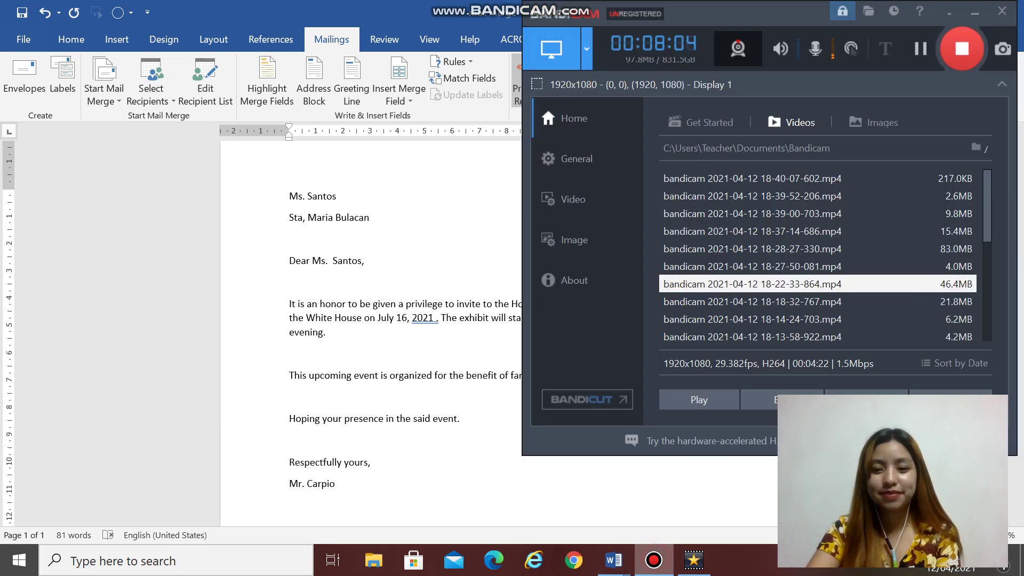